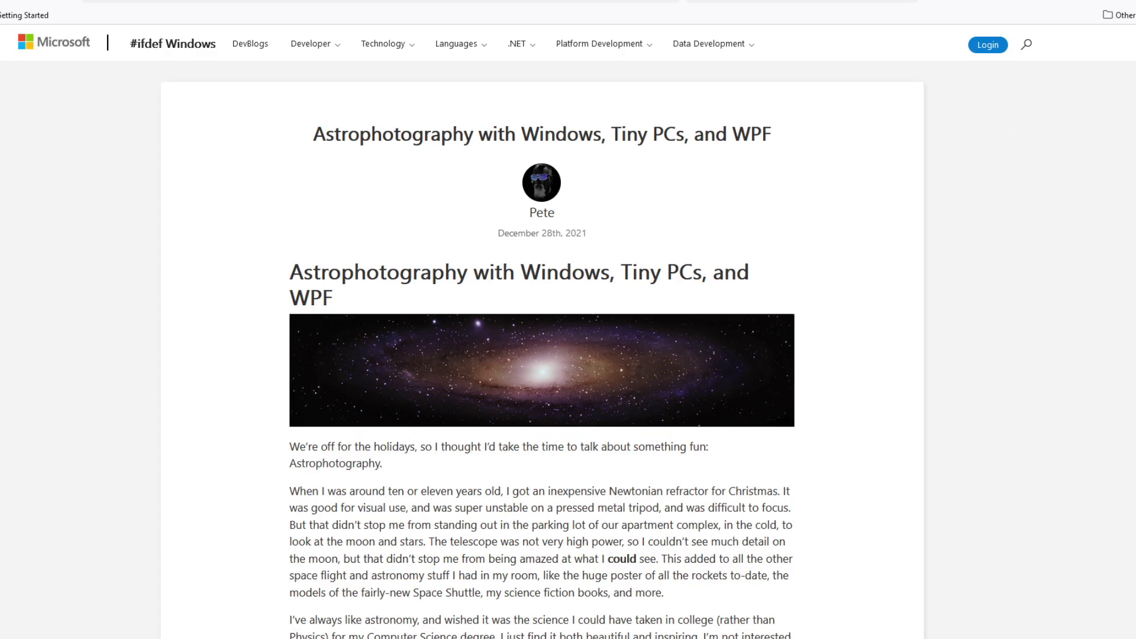
Read through the astrophotography article down to the section on PixInsight and the processing software.
scroll(542, 332, down, 15)
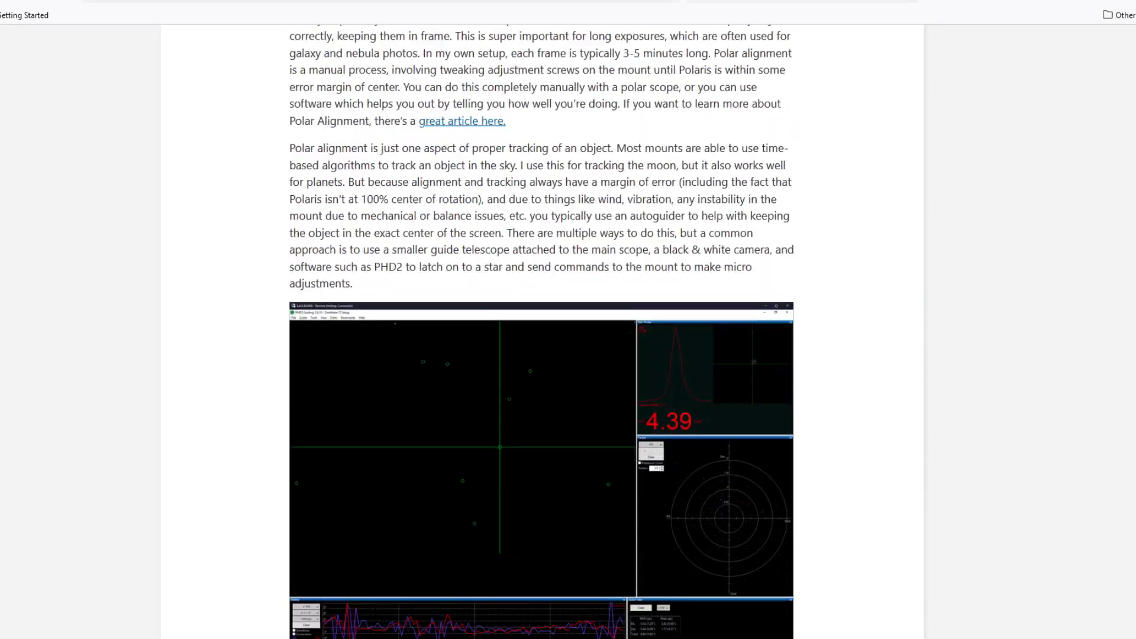
scroll(542, 332, down, 15)
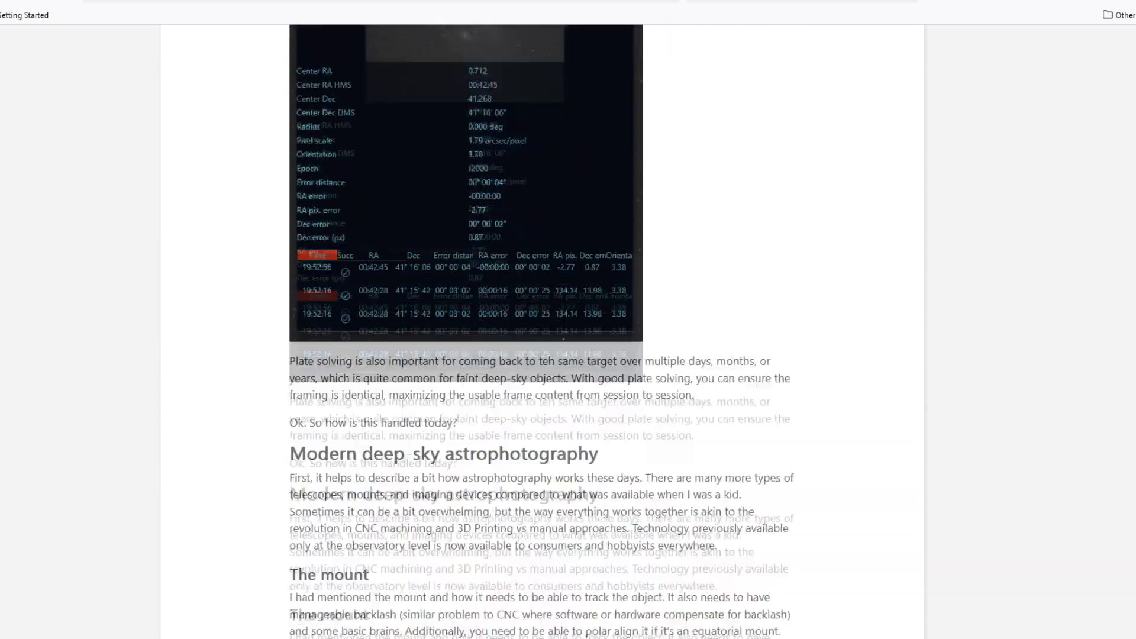
scroll(541, 332, down, 15)
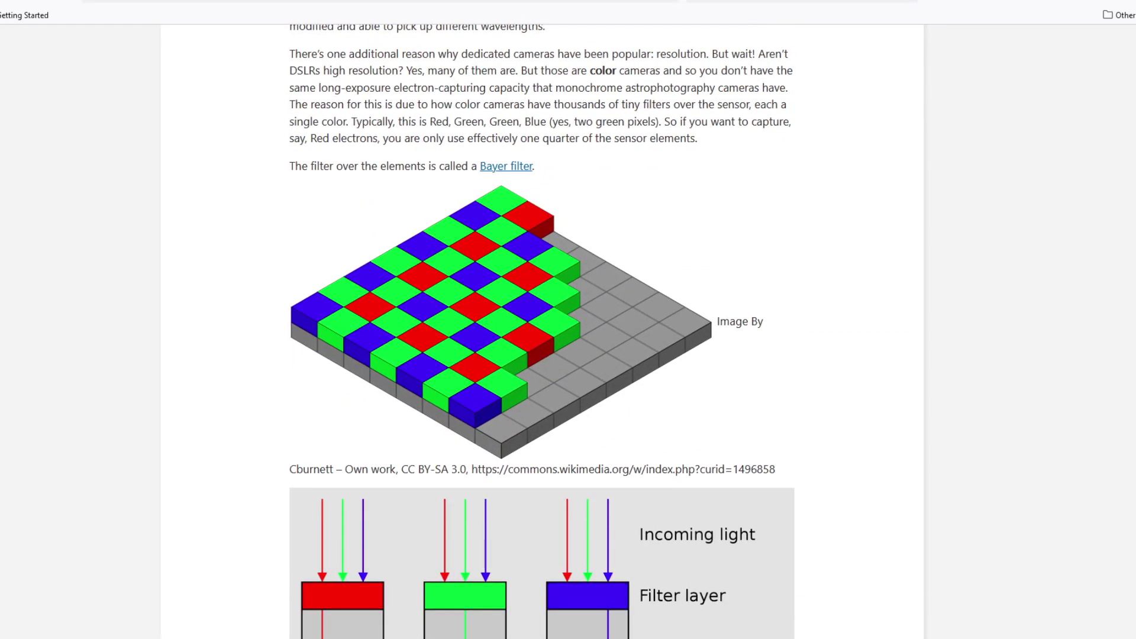
scroll(542, 331, down, 15)
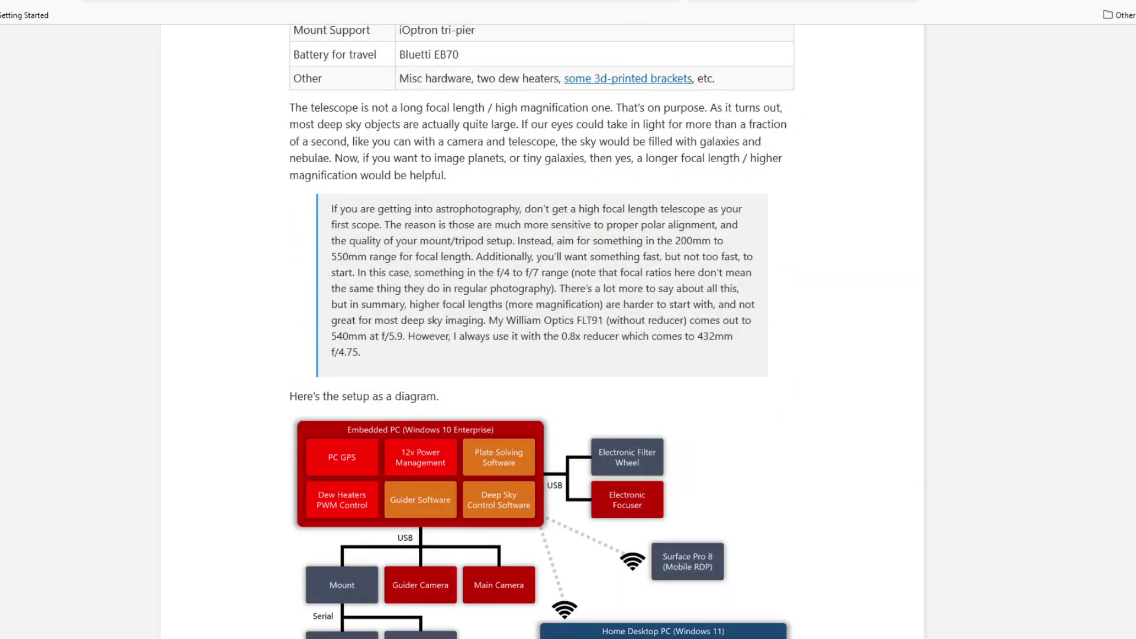
scroll(541, 332, down, 15)
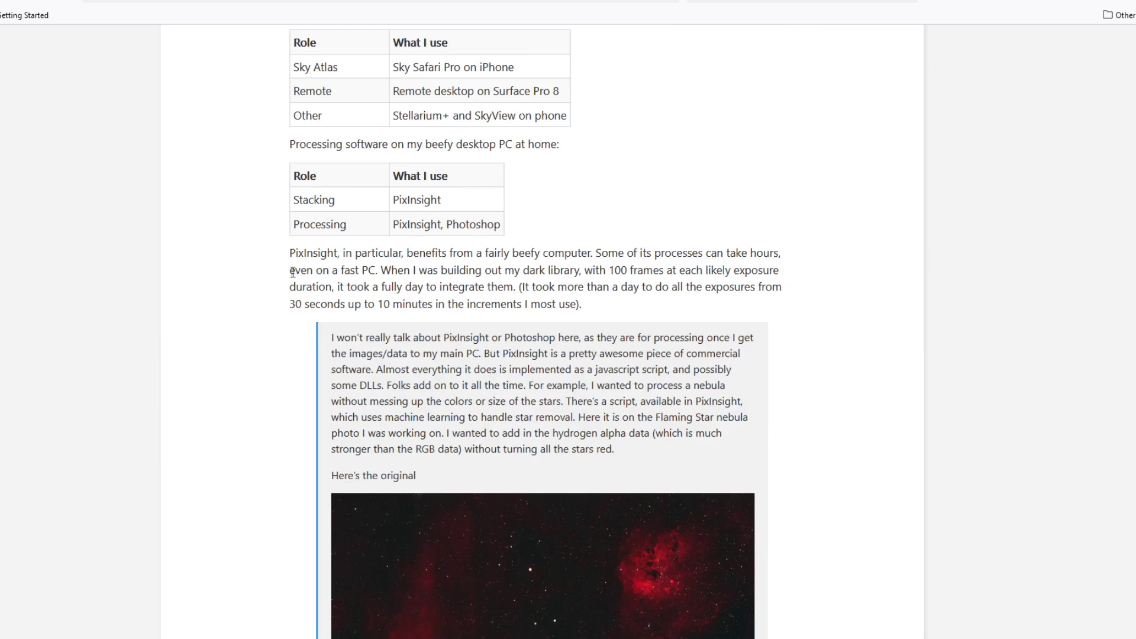
drag(295, 272, 374, 274)
click(375, 274)
drag(372, 286, 512, 286)
click(611, 308)
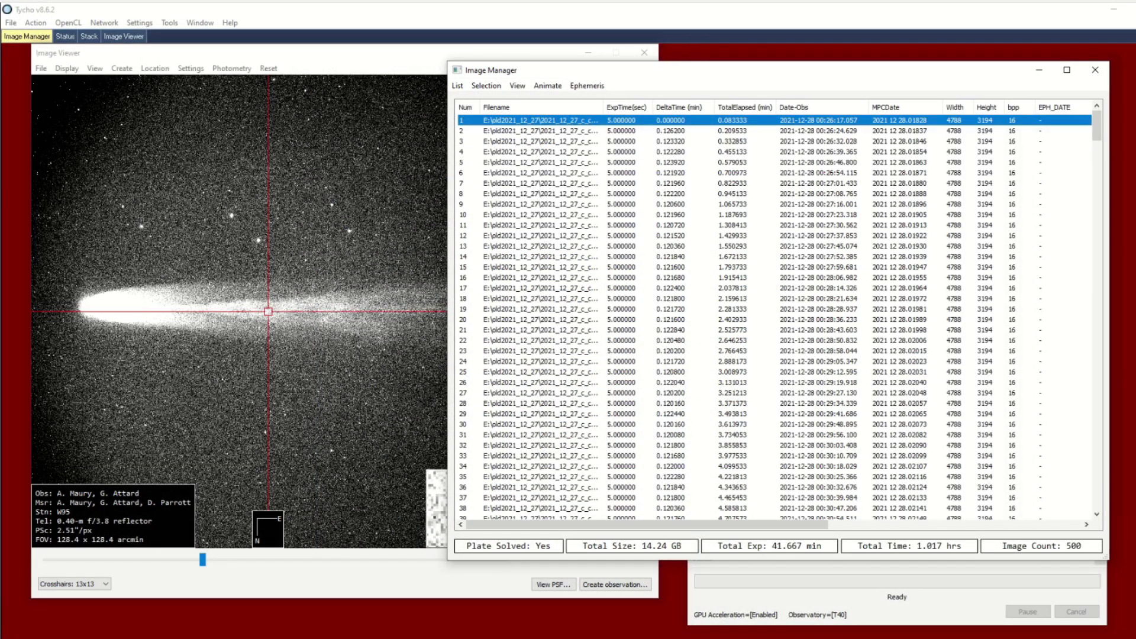
In Tycho's image list, go through to the end and display the last frame, number 500.
scroll(1095, 118, down, 5)
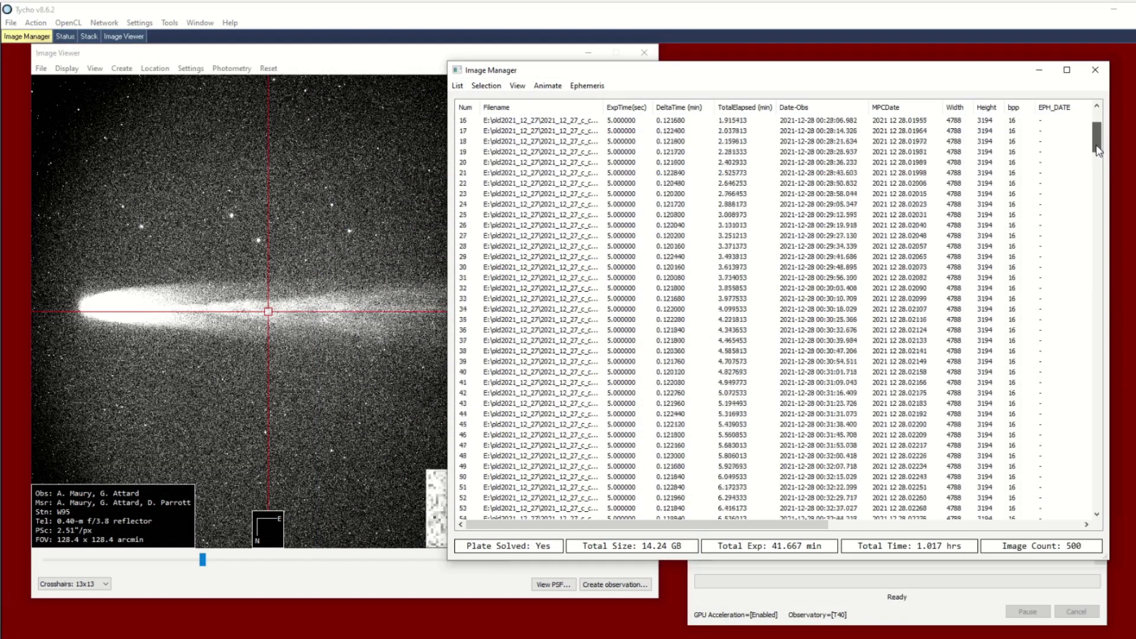
drag(1097, 147, 1079, 511)
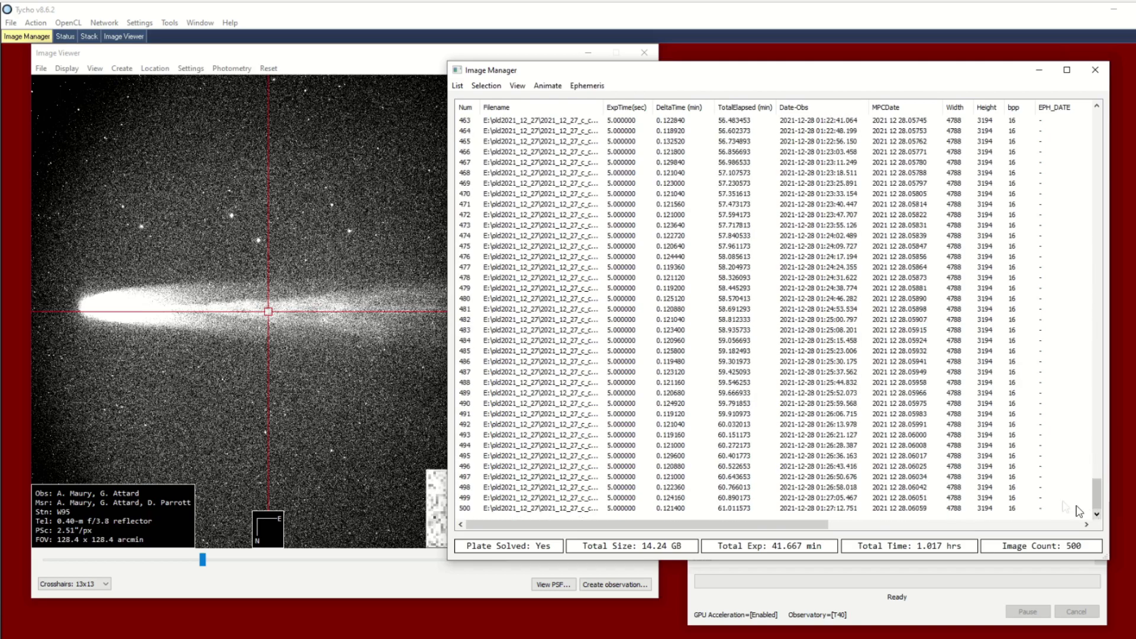
click(642, 509)
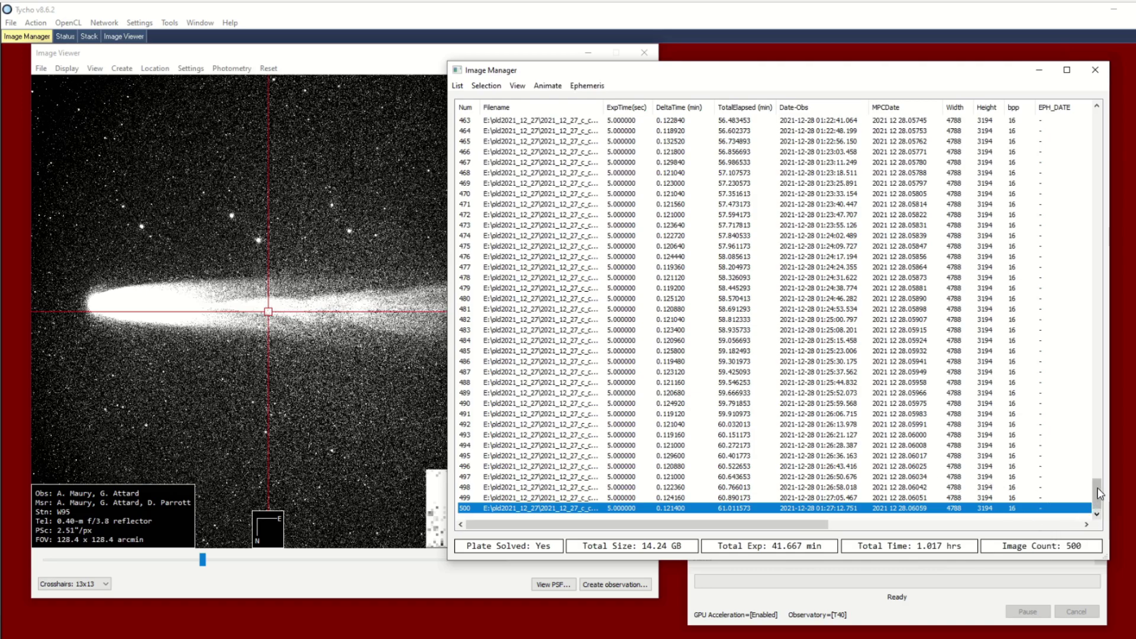
Preview sample frames backwards from the middle of the image list, including frames 151, 93 and 61.
drag(1098, 493, 1098, 288)
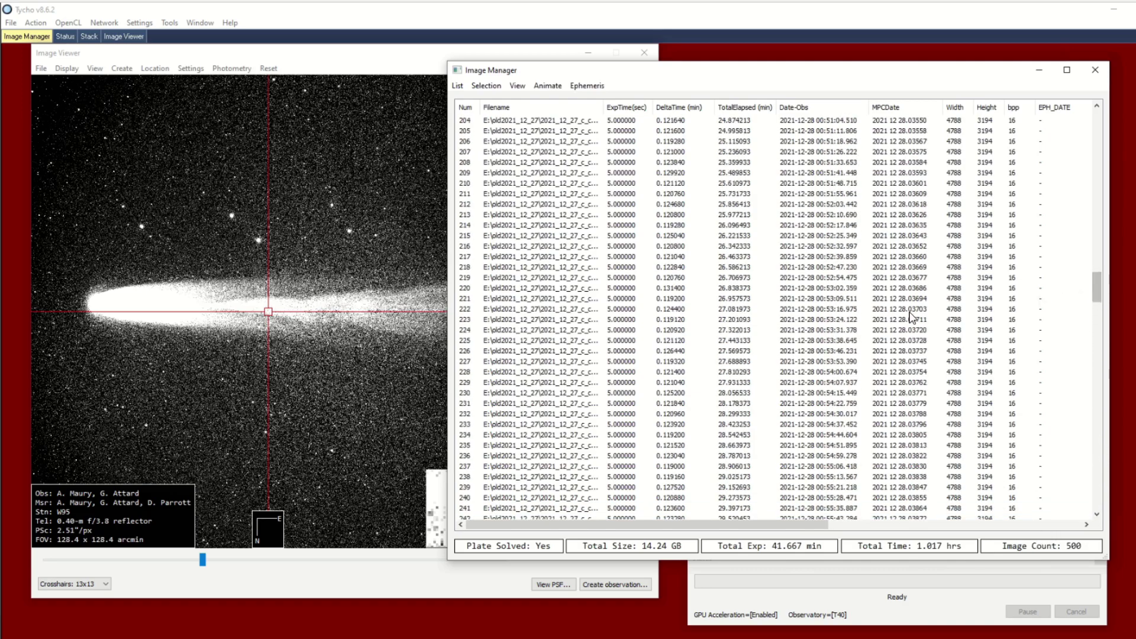
click(910, 312)
scroll(670, 284, up, 7)
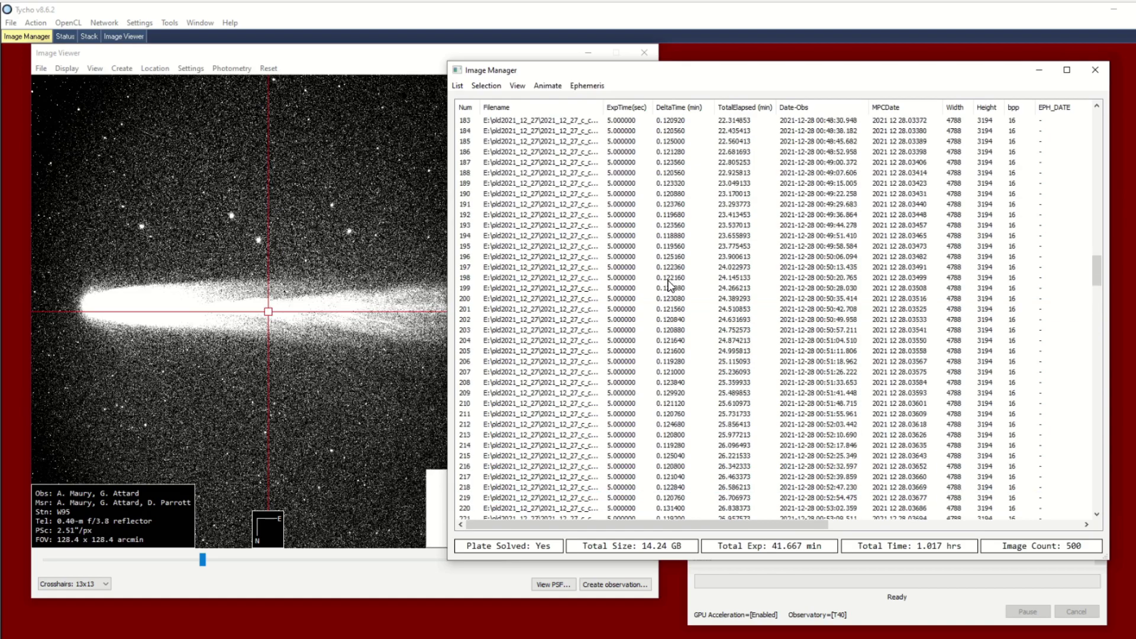
click(669, 283)
scroll(667, 285, up, 15)
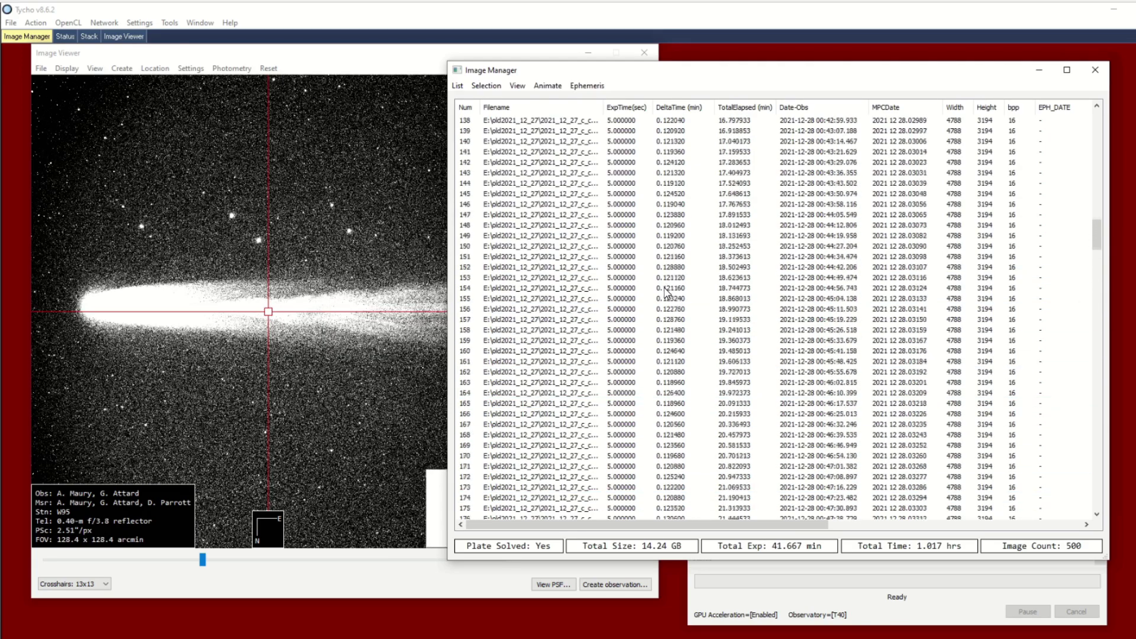
click(667, 288)
scroll(675, 299, up, 7)
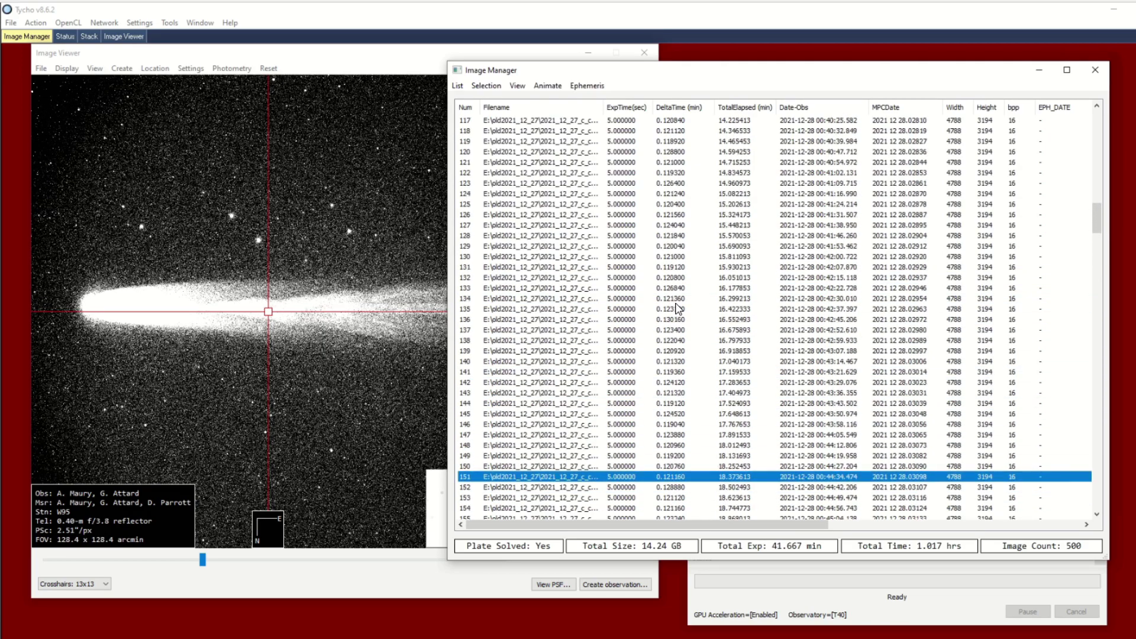
scroll(677, 307, up, 13)
click(686, 278)
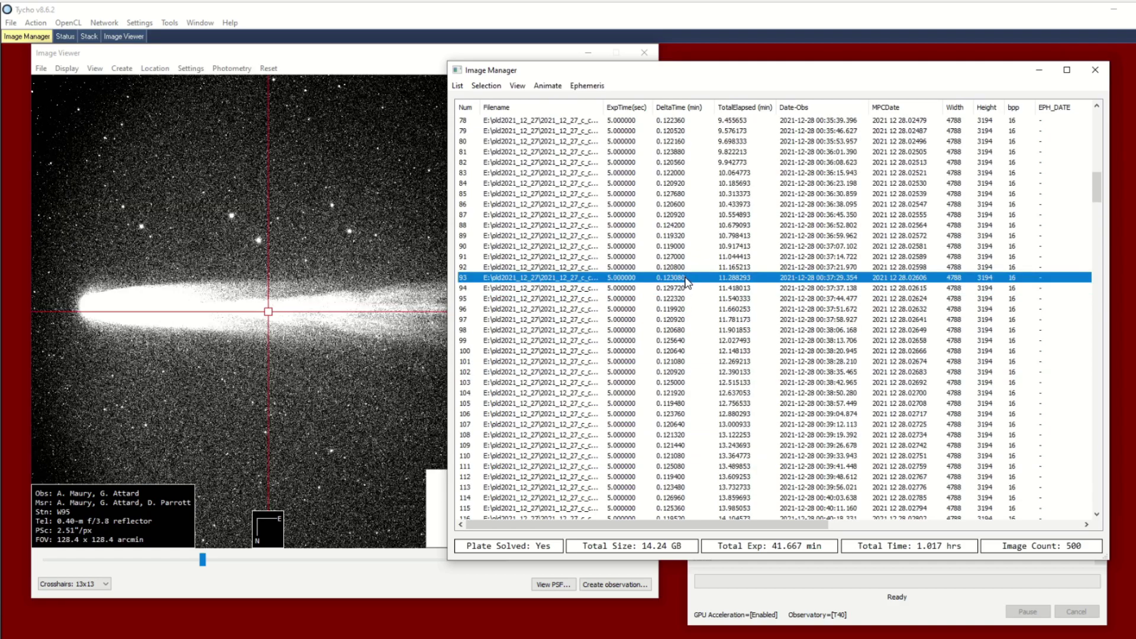
scroll(686, 293, up, 11)
click(718, 287)
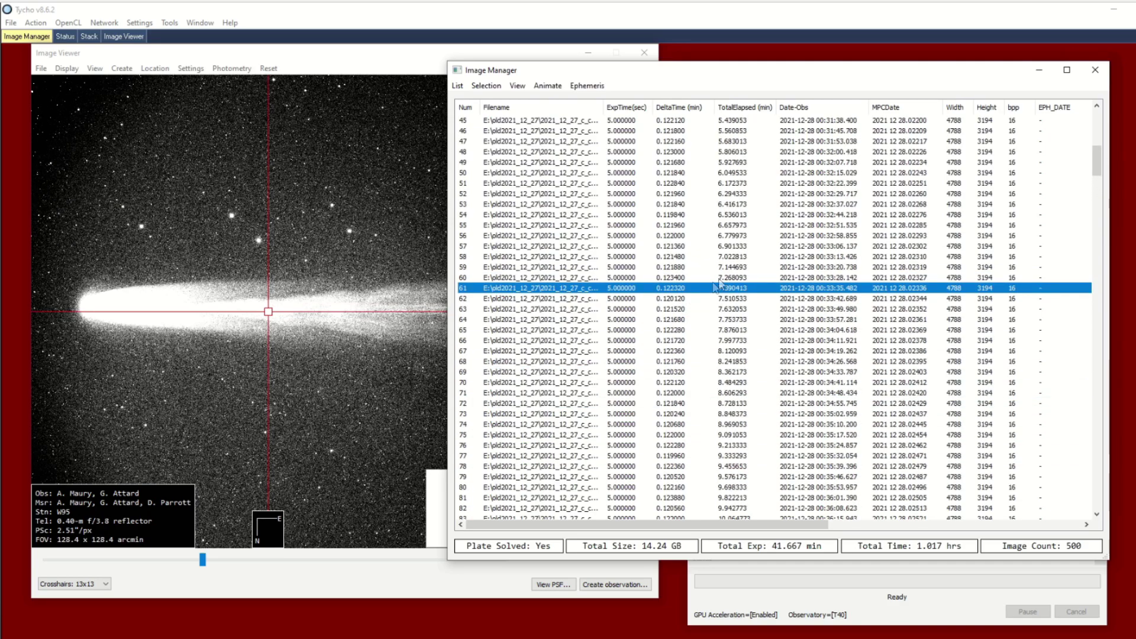
Preview individual early frames of the comet, including frames 1, 4, 15, 32 and 14.
drag(1095, 167, 1097, 116)
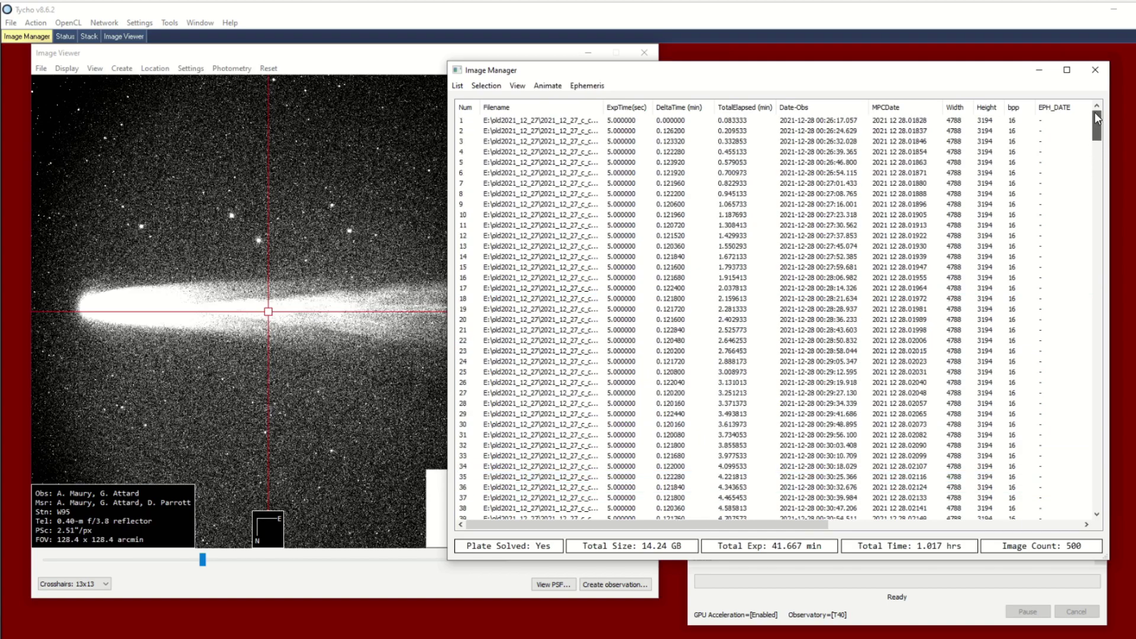
click(700, 122)
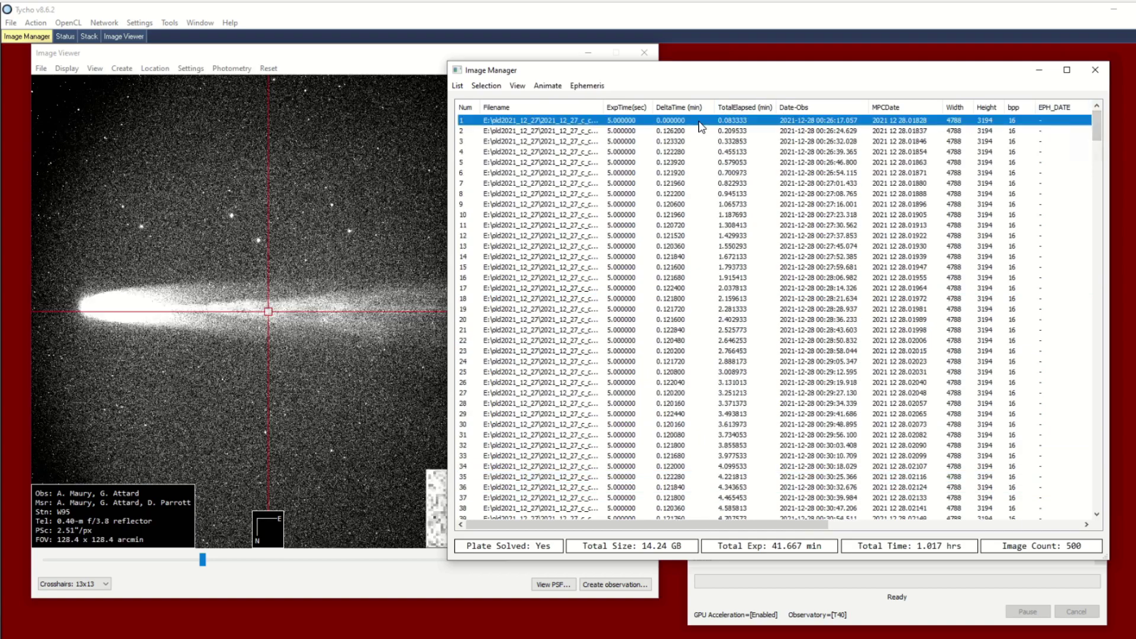
click(665, 154)
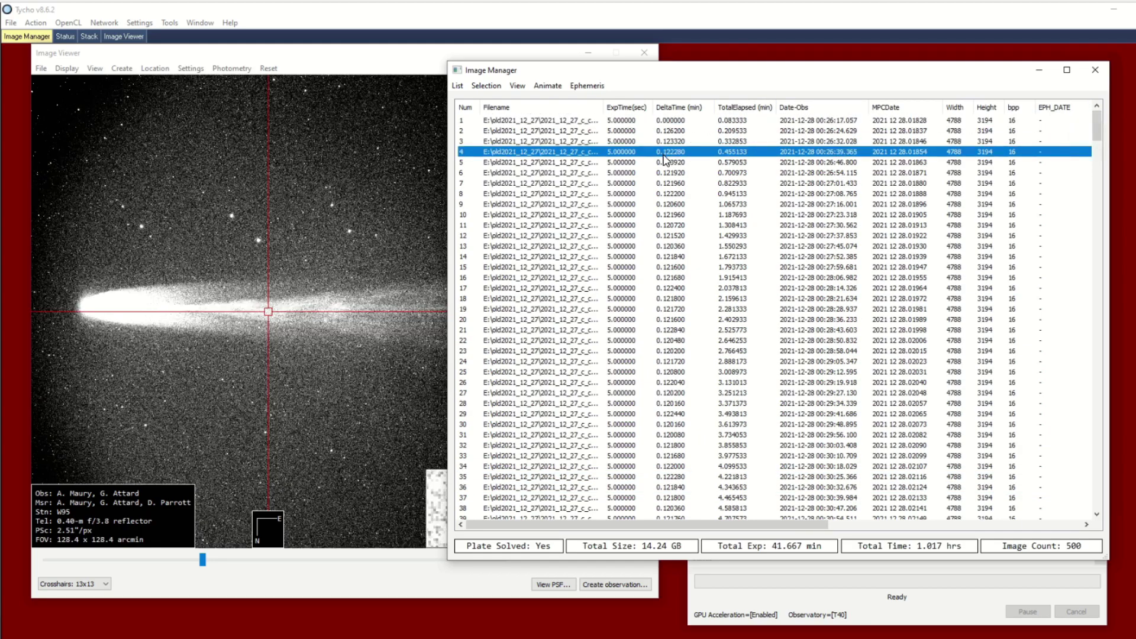
click(666, 270)
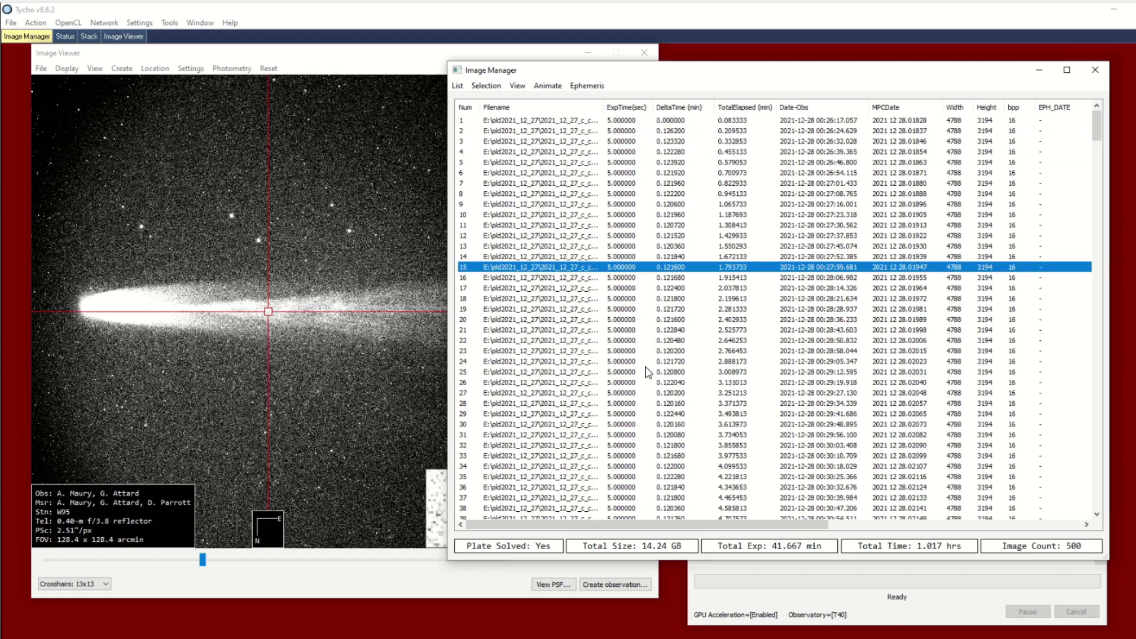
click(646, 362)
click(650, 447)
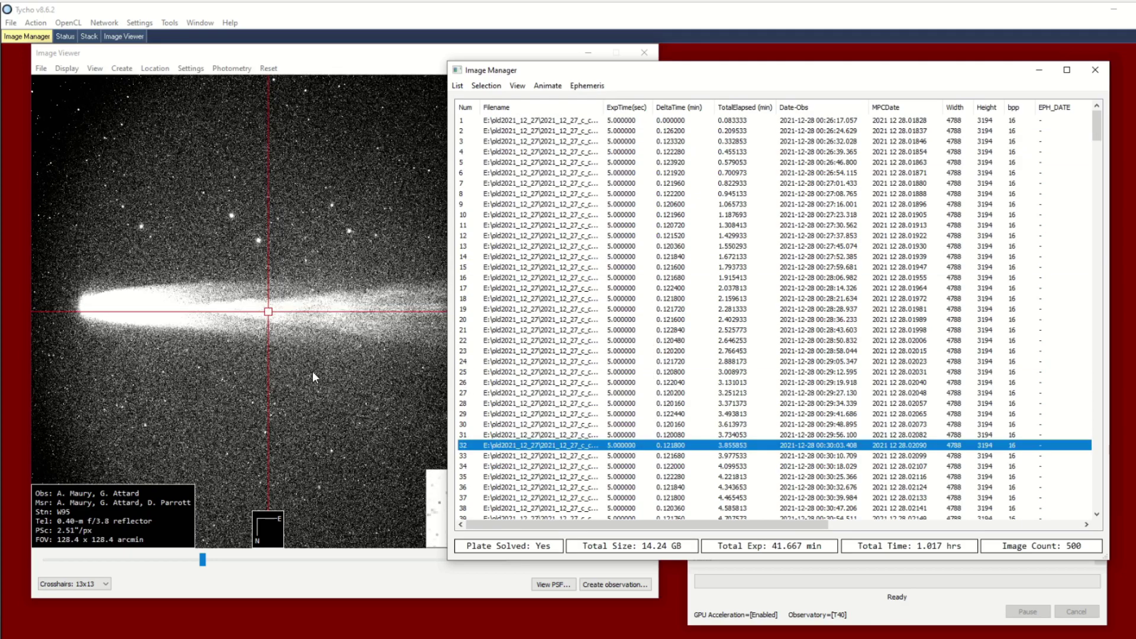
click(313, 371)
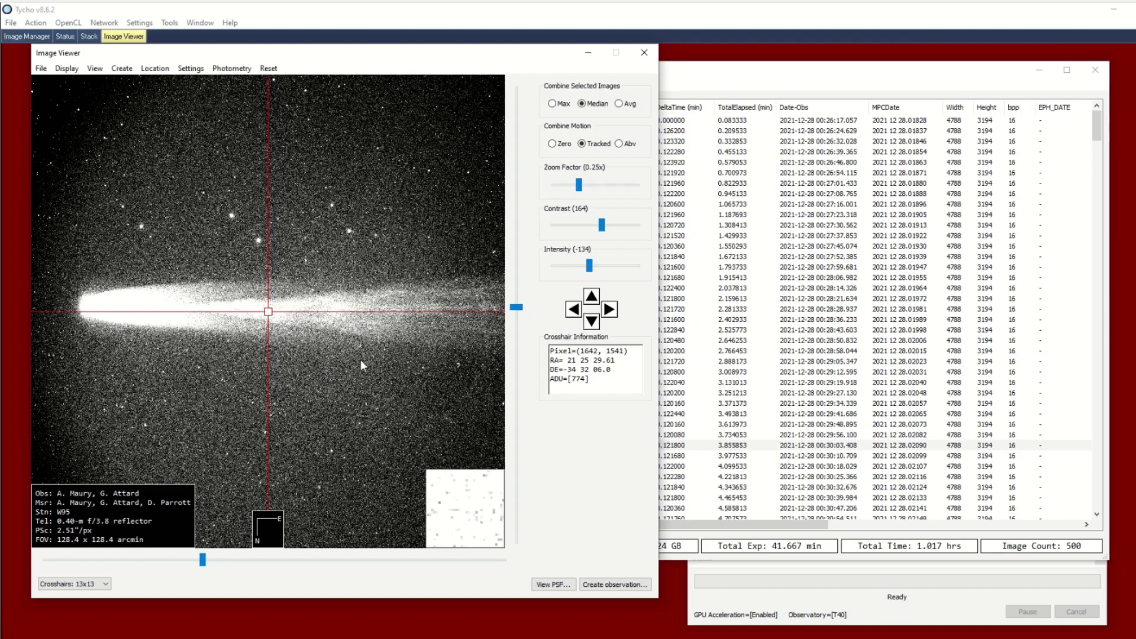
click(773, 259)
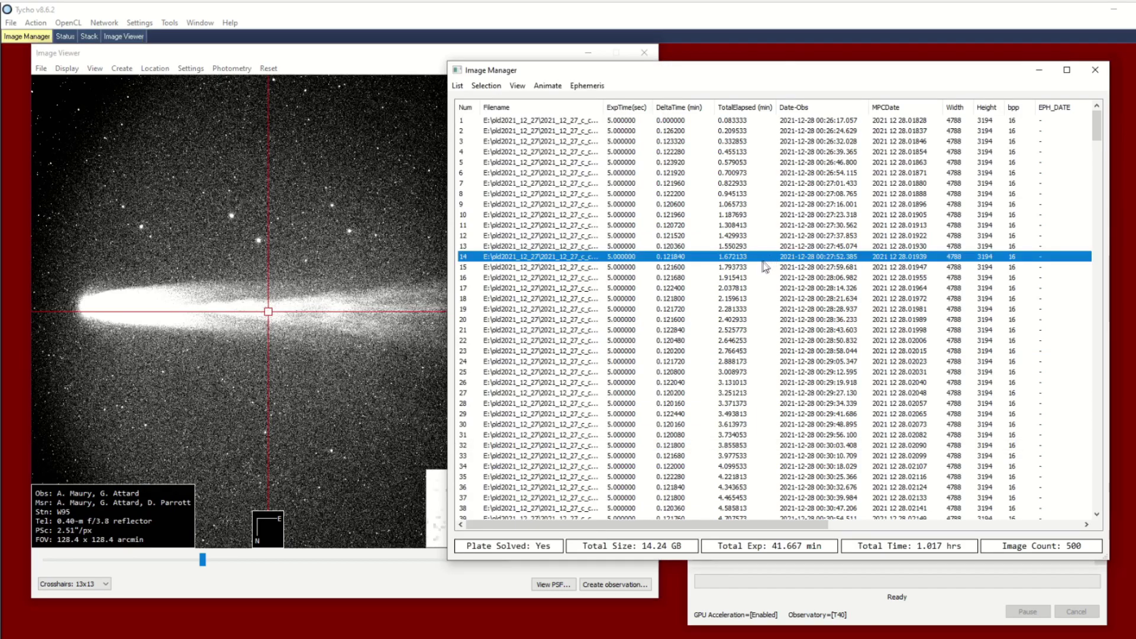
Select all frames in the image list and bring the combined comet image to the front.
click(486, 87)
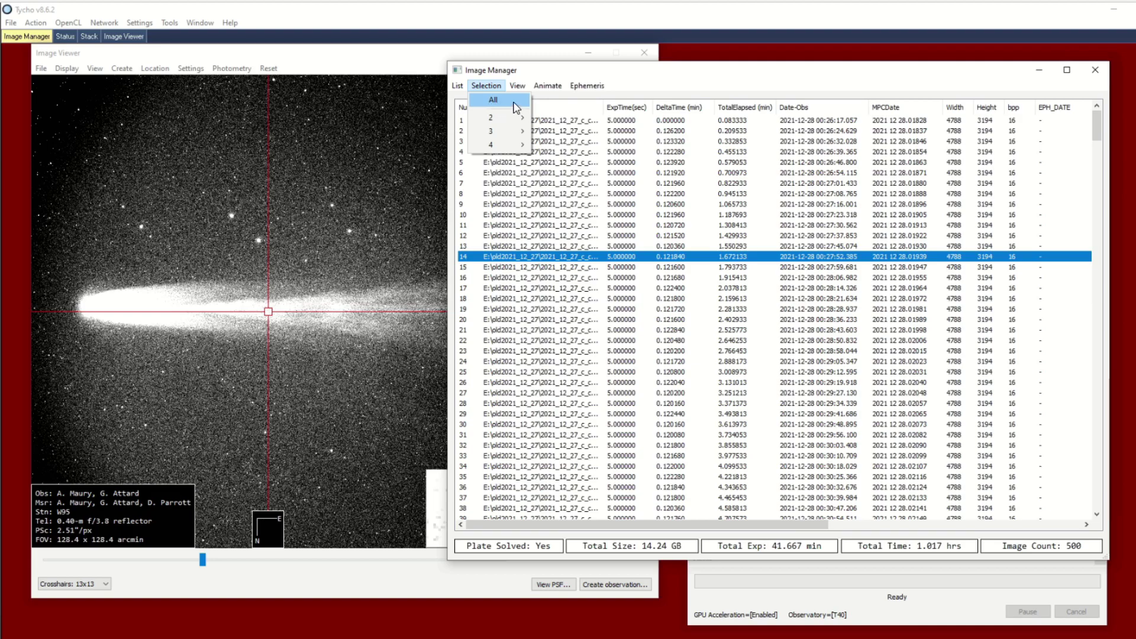
click(517, 108)
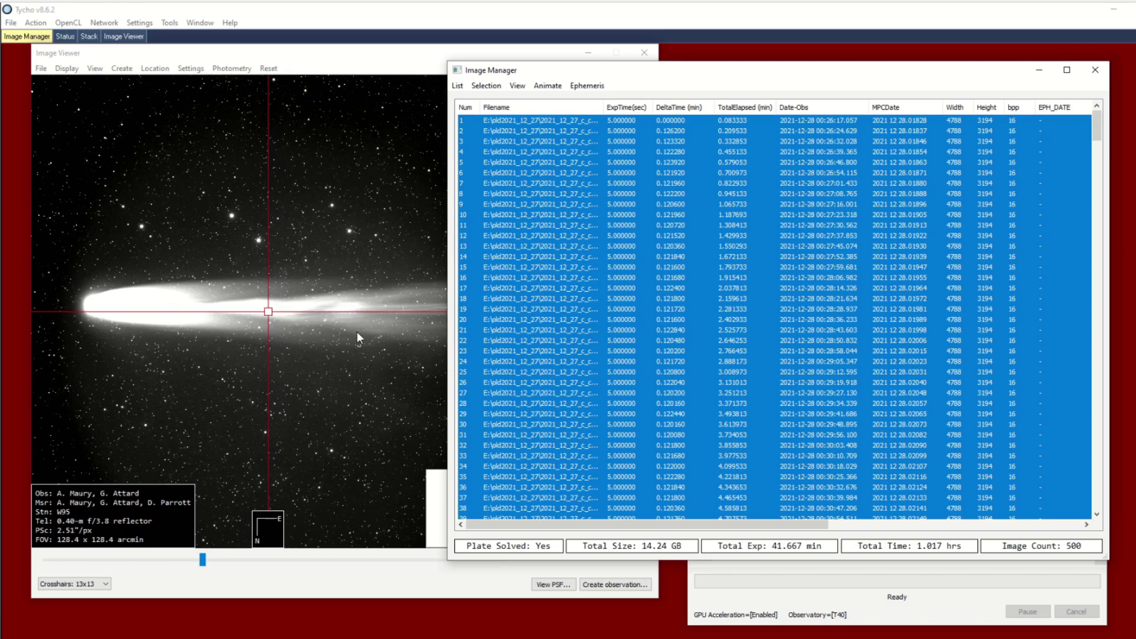
click(355, 332)
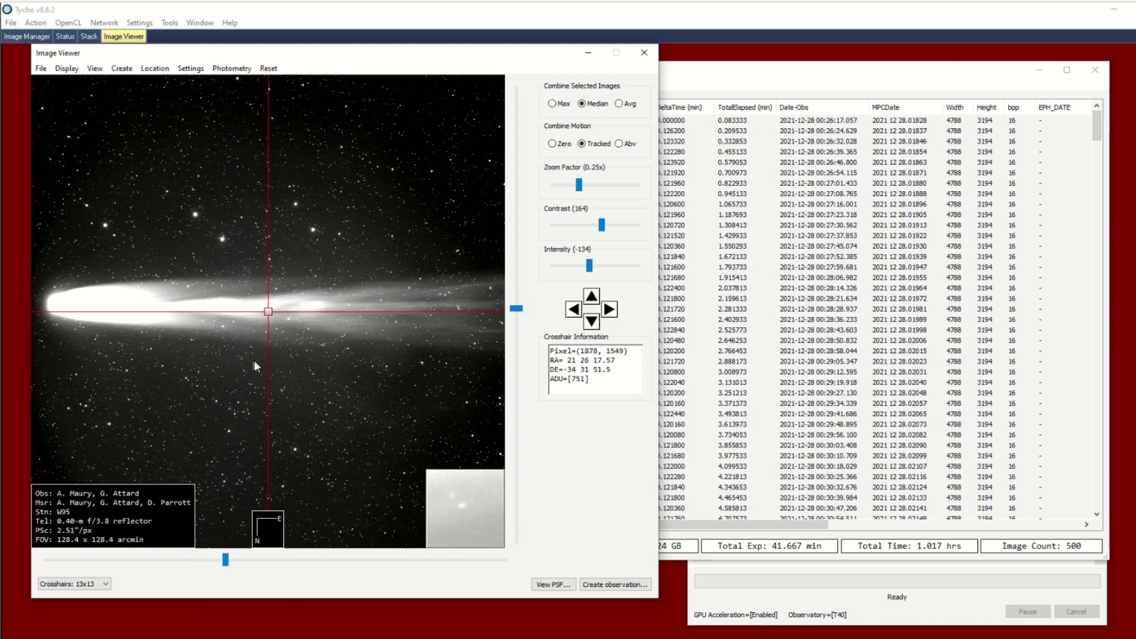
Examine the comet's tail in the combined image at 0.125x and 0.25x zoom and with varied intensity.
scroll(254, 342, down, 1)
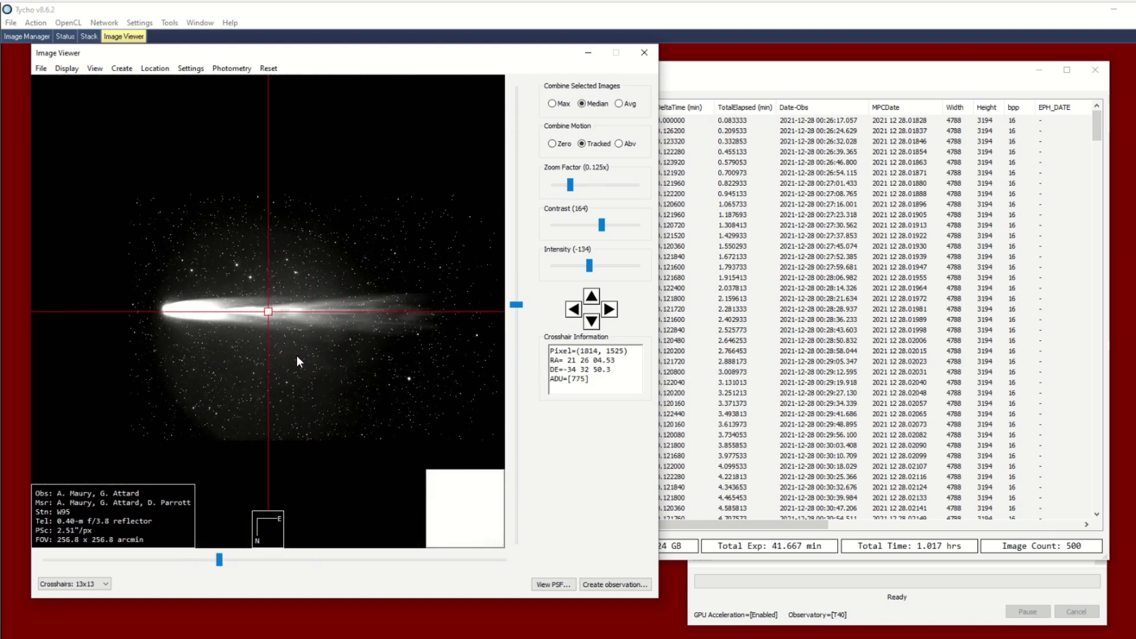
scroll(296, 352, up, 1)
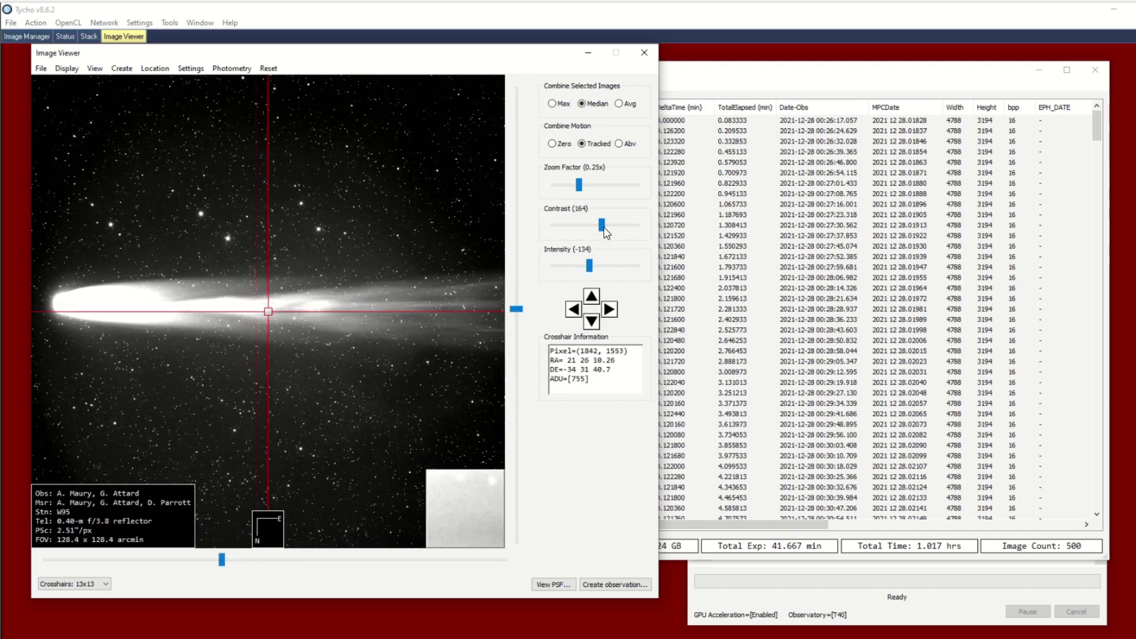
drag(604, 231, 592, 268)
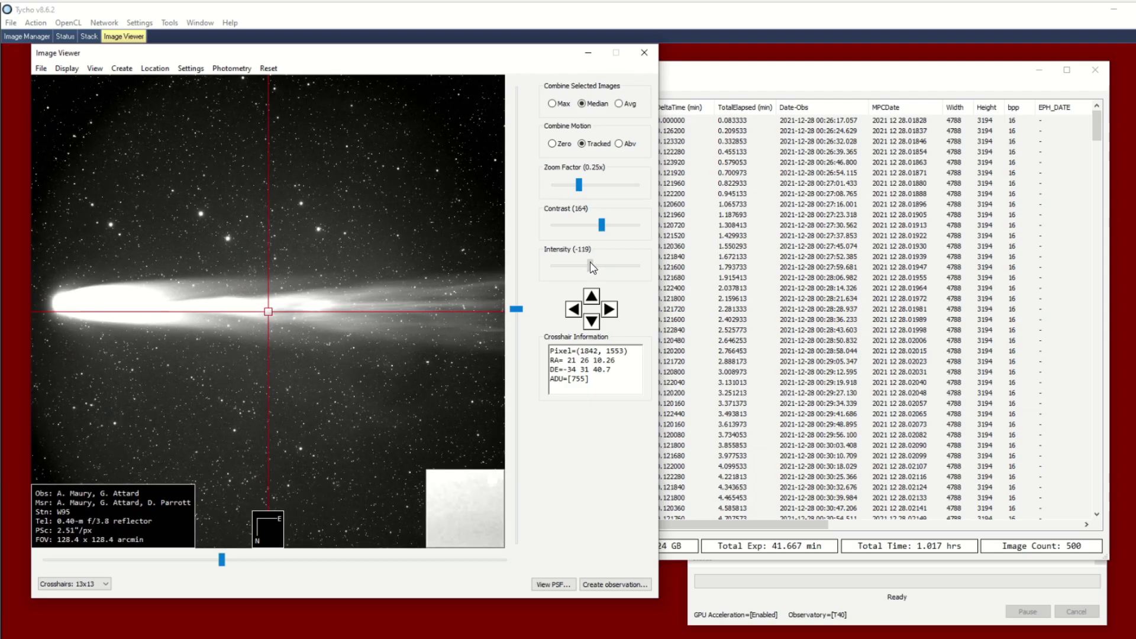
drag(593, 267, 590, 265)
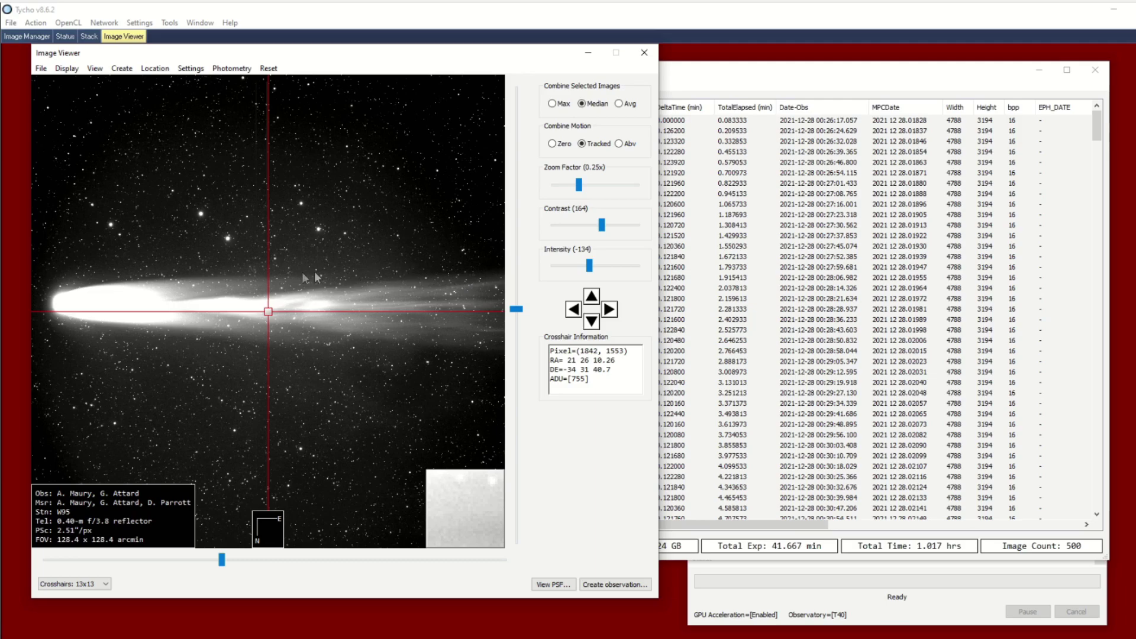
Center the comet's head in the combined image at 1x zoom and lower the contrast to -582.
drag(304, 271, 371, 253)
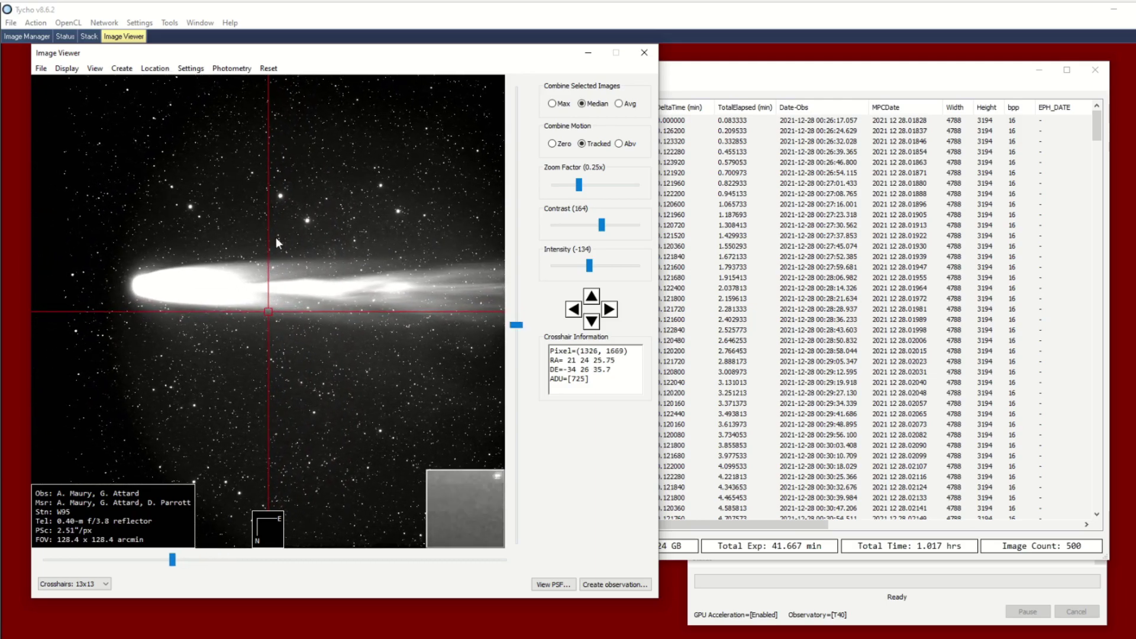
drag(263, 242, 315, 243)
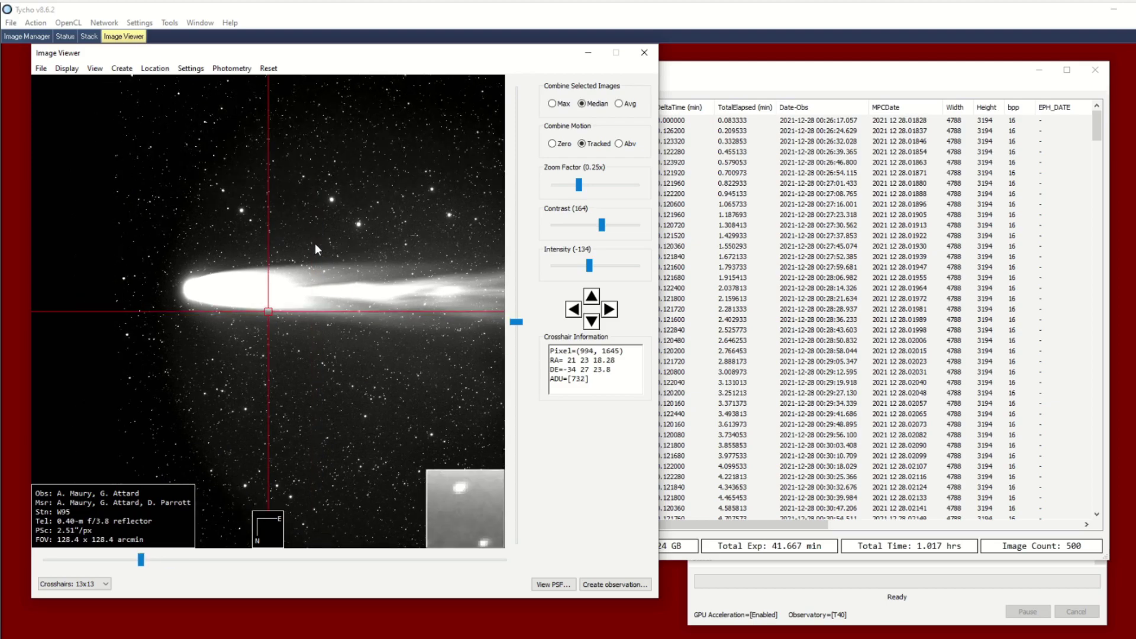
drag(600, 231, 583, 230)
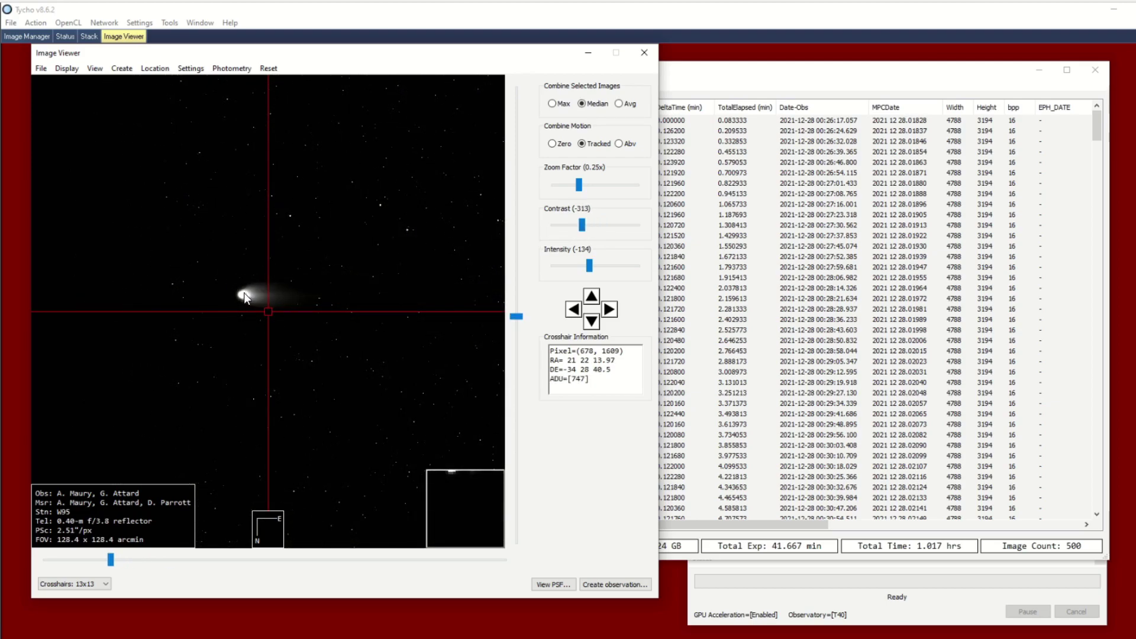
click(244, 294)
scroll(343, 283, up, 2)
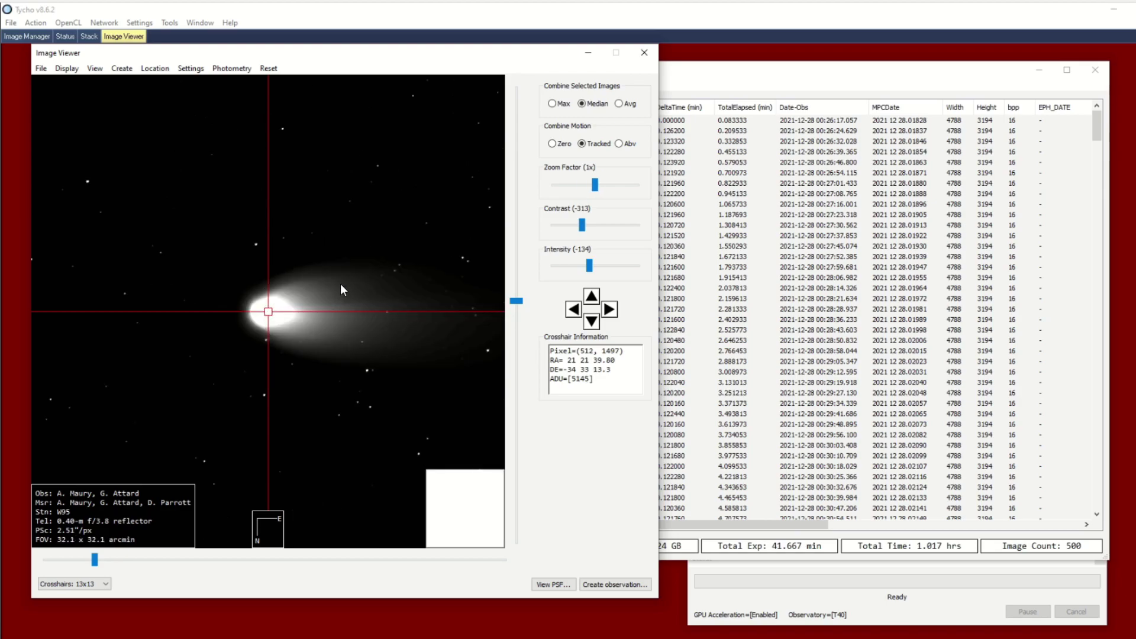
mouse_move(583, 226)
mouse_down()
mouse_move(559, 229)
mouse_move(573, 232)
mouse_up()
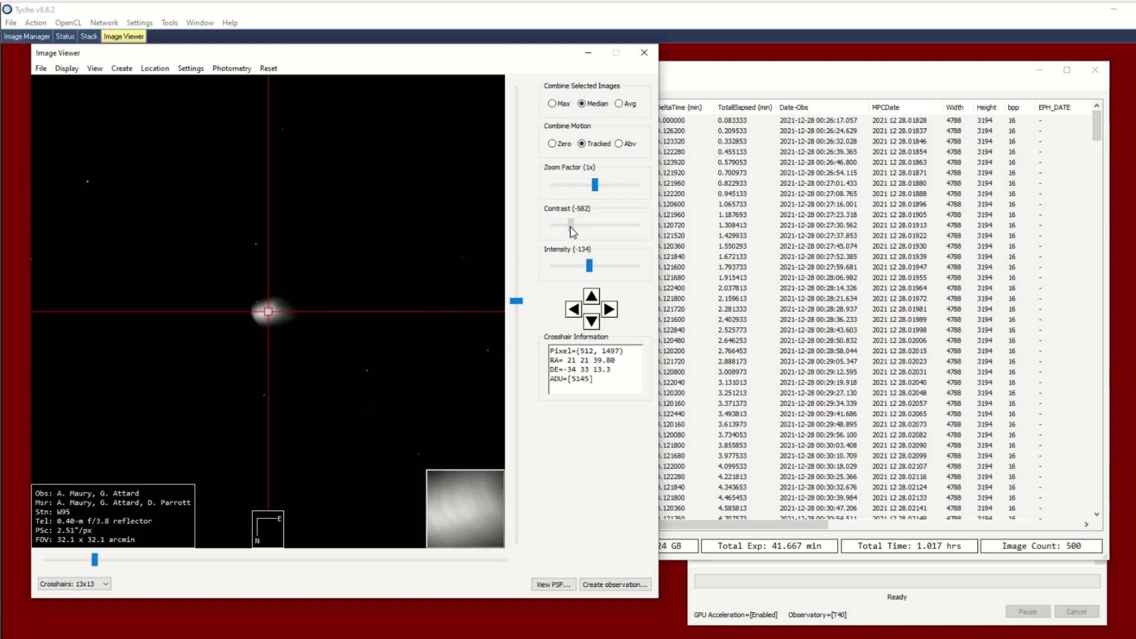
Set Marker 1 on the comet's head in frame 1.
click(733, 130)
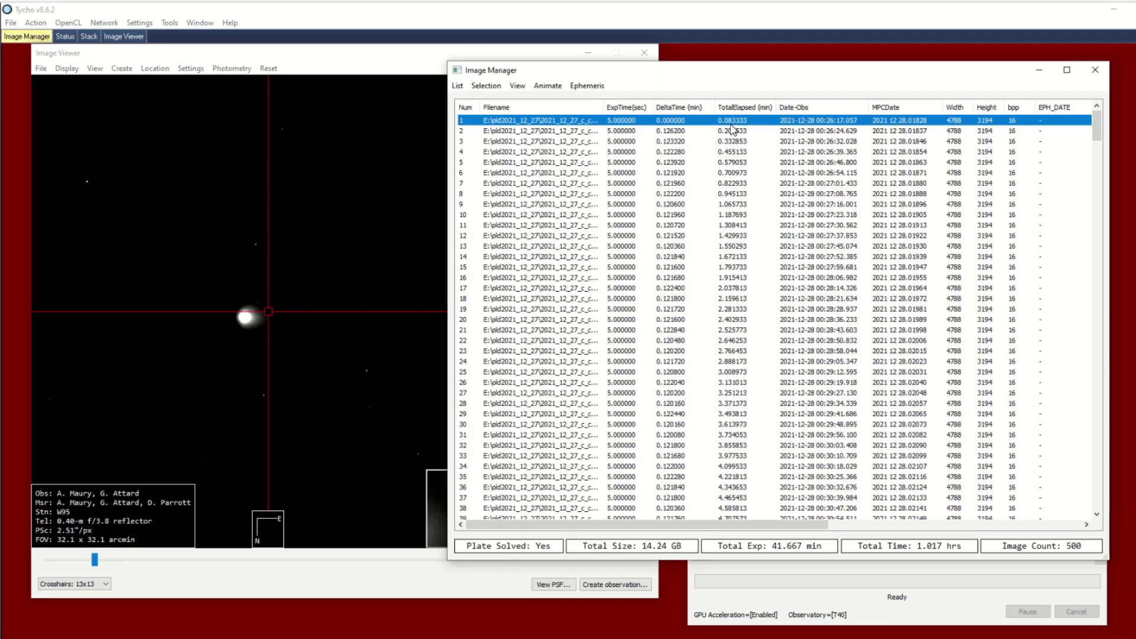
click(247, 322)
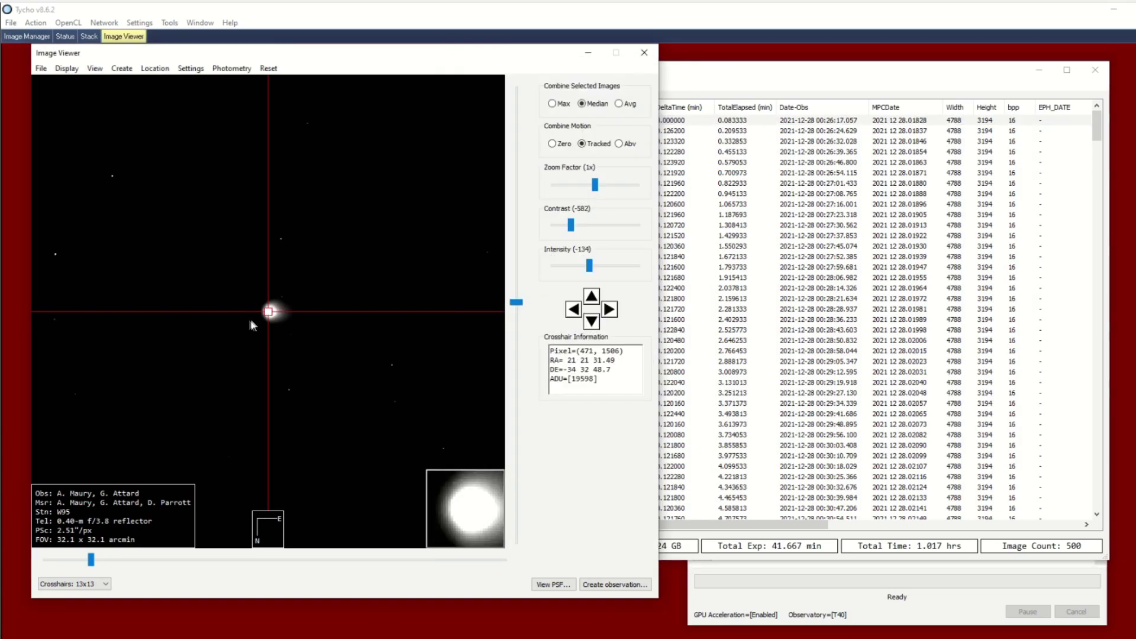
right_click(300, 322)
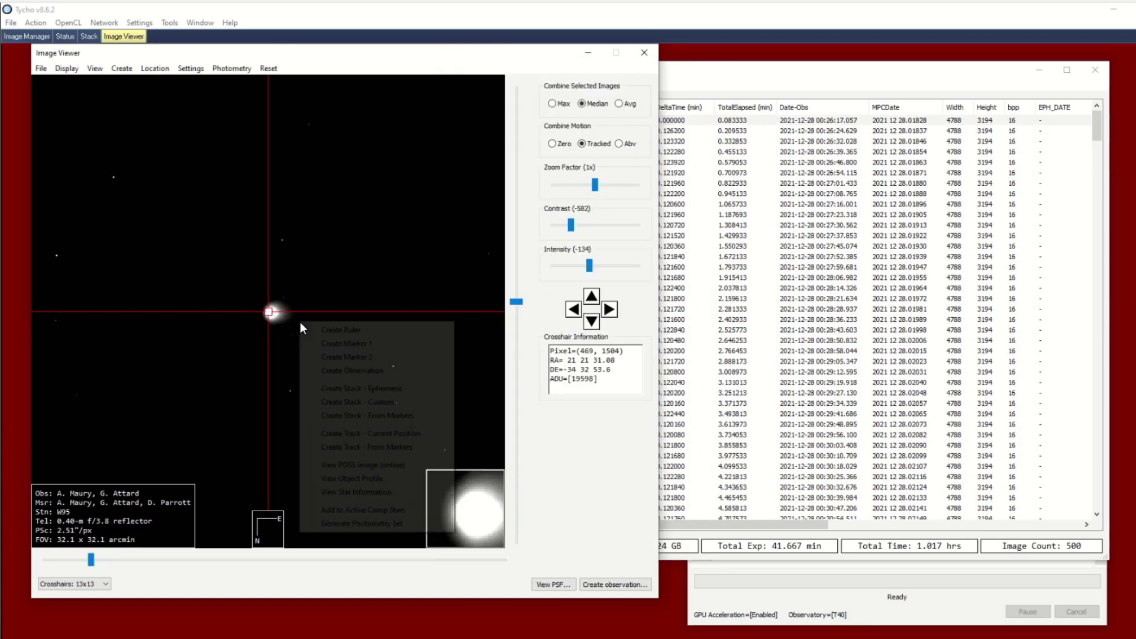
click(337, 349)
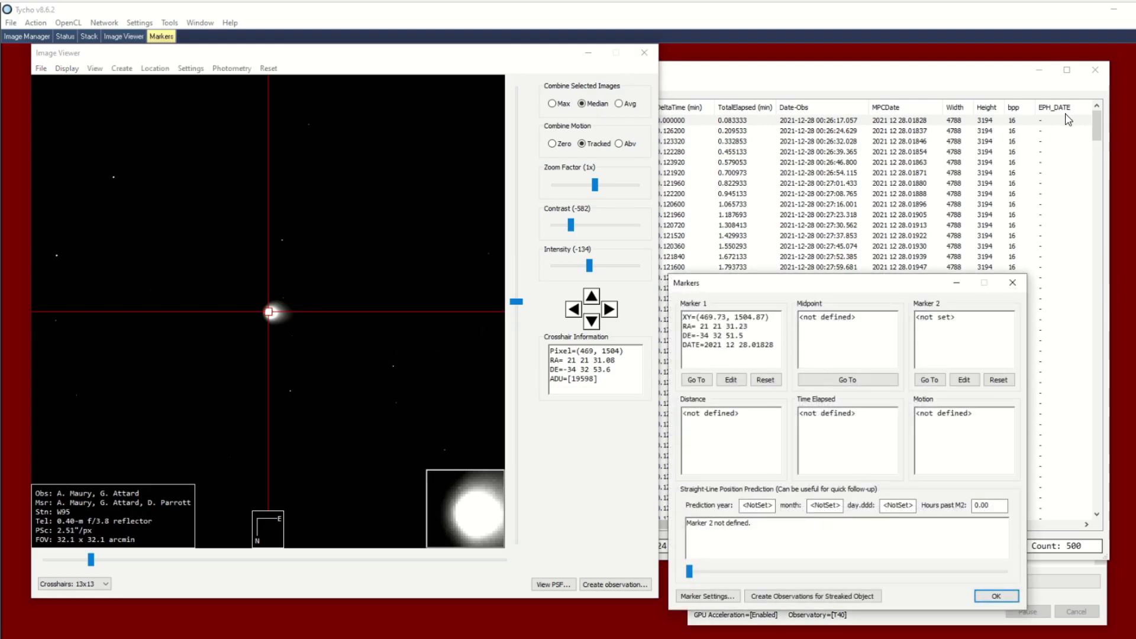
Set Marker 2 on the comet's head in frame 500.
drag(1096, 125, 1065, 533)
click(941, 509)
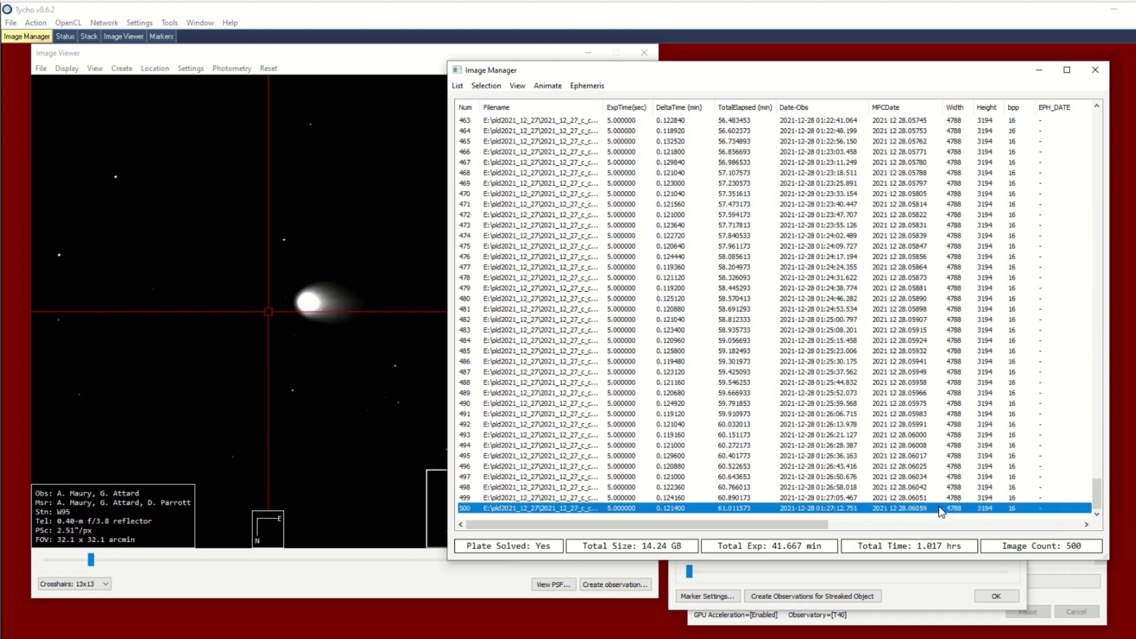
click(306, 304)
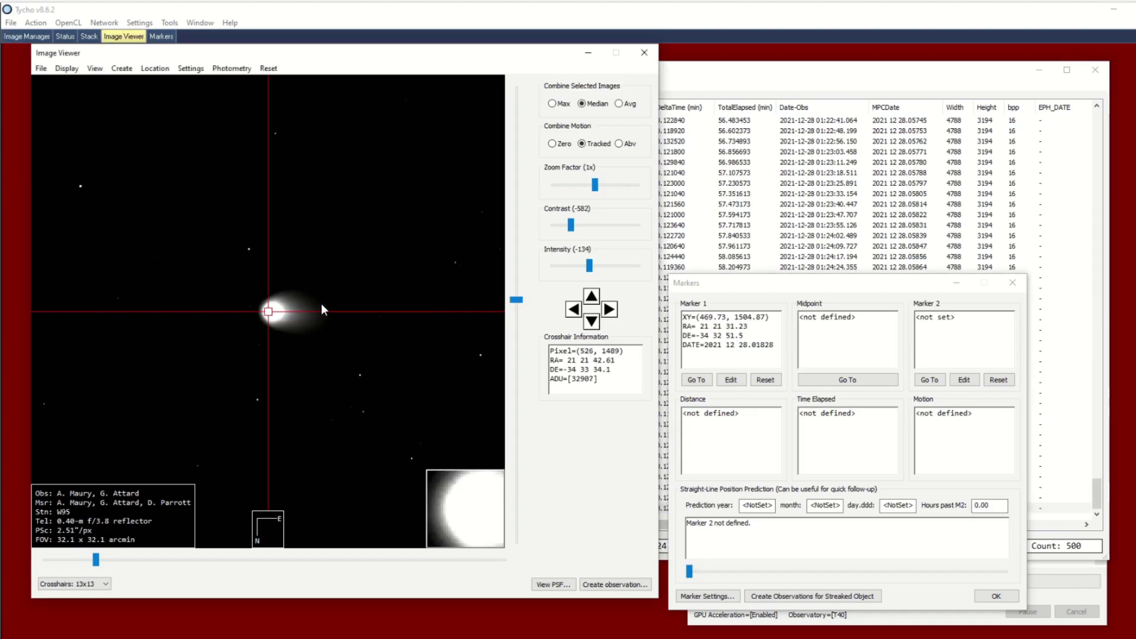
right_click(321, 303)
click(349, 338)
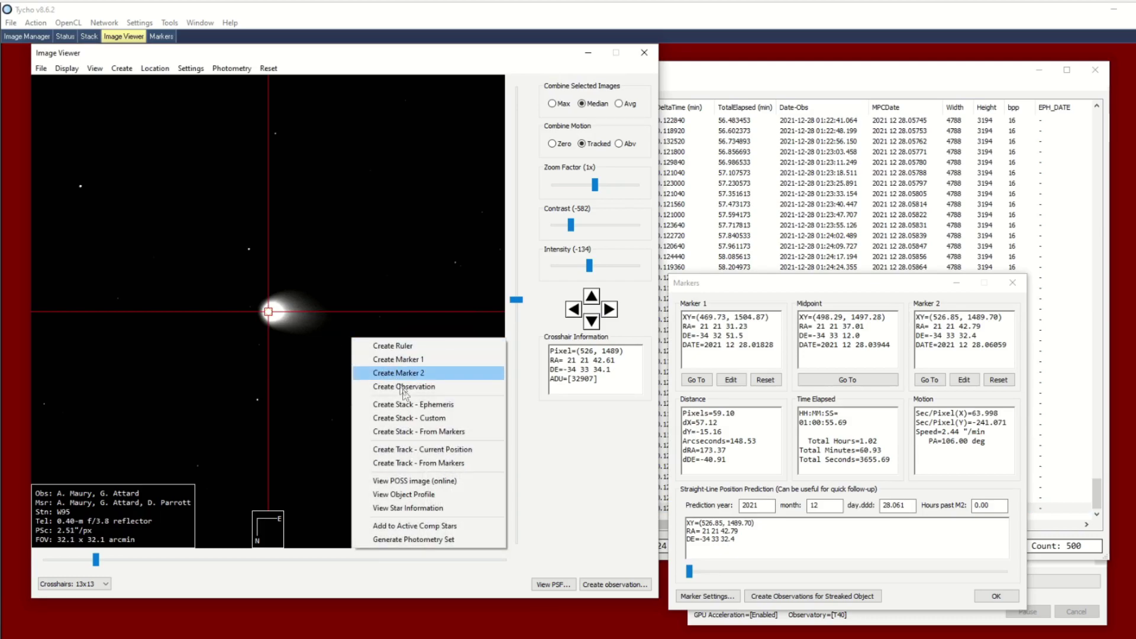
Create a track from the two markers and try to verify it.
click(468, 463)
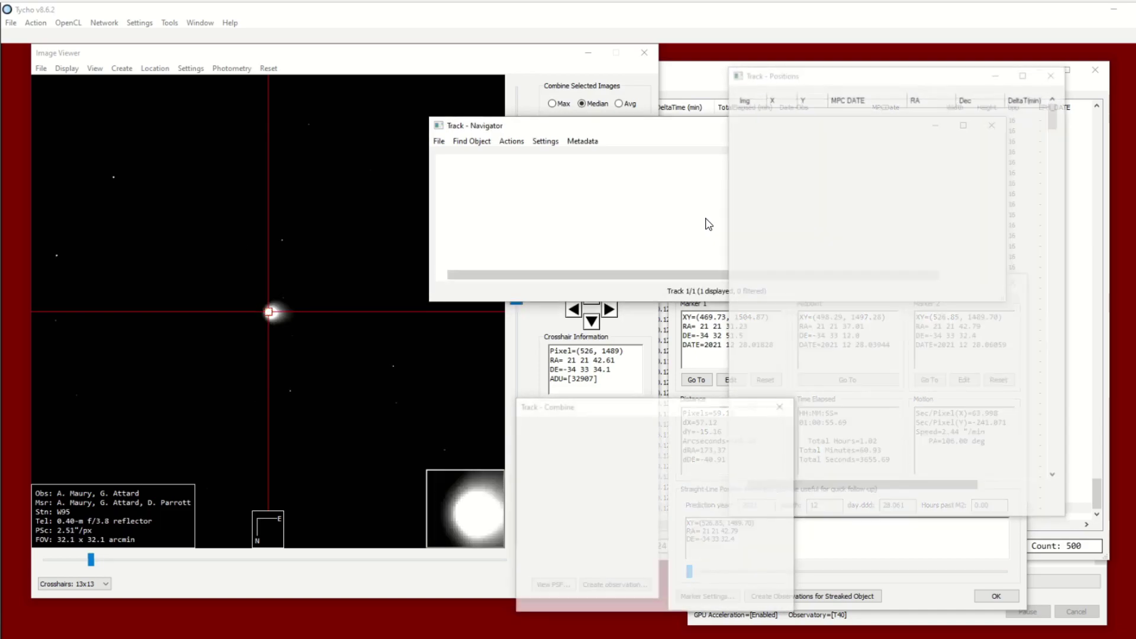
drag(671, 136, 839, 168)
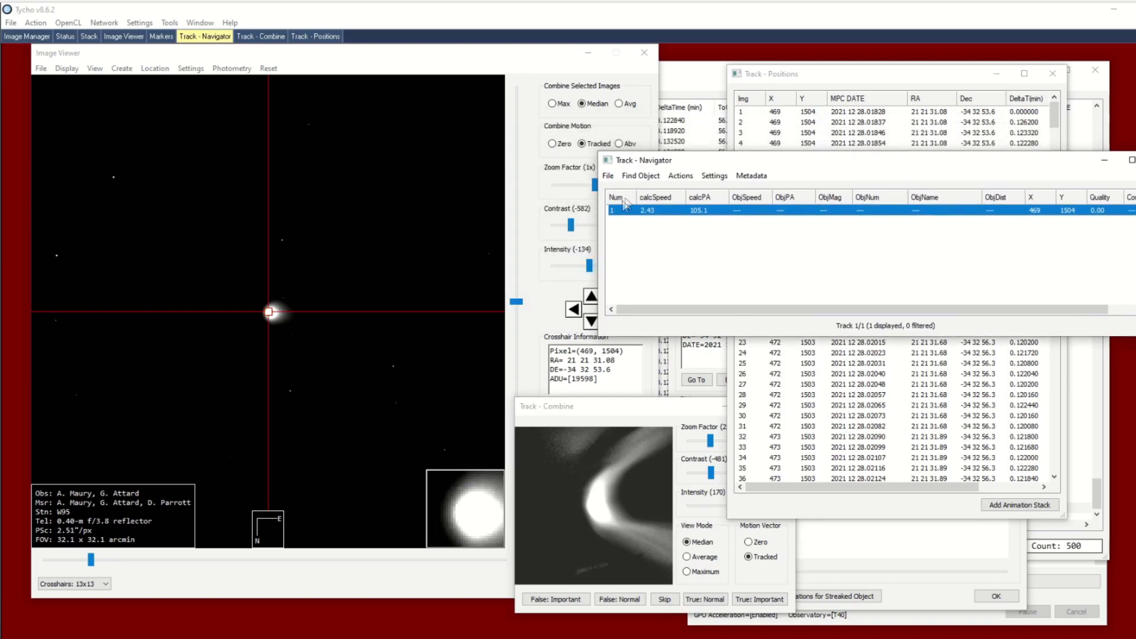
double_click(685, 217)
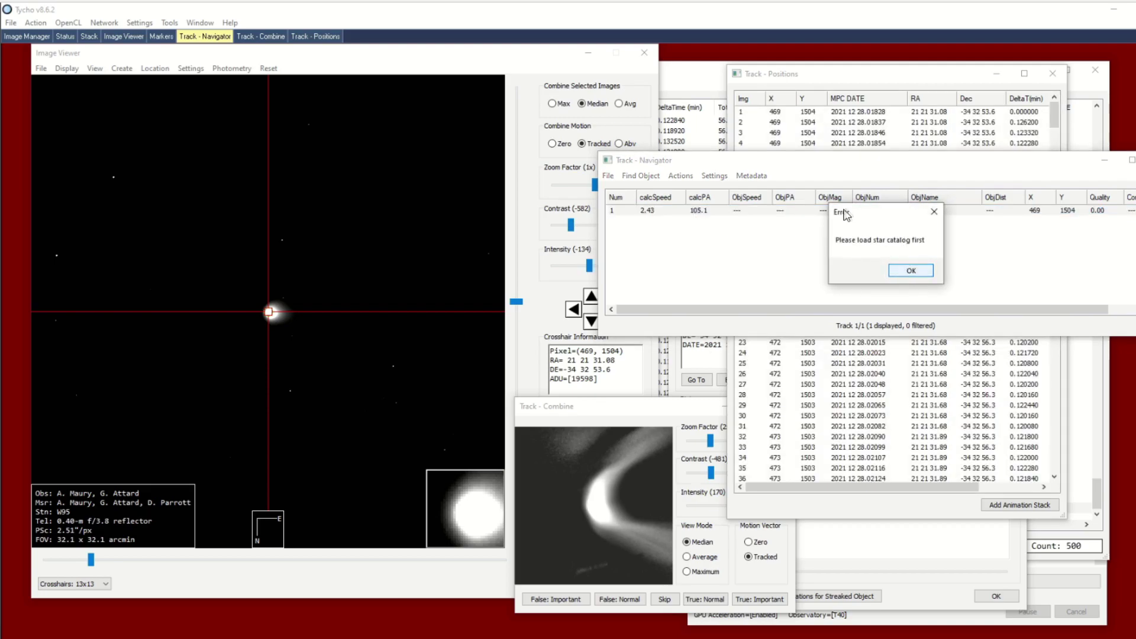
click(906, 273)
Load the star catalog for the track and open the track for verification as blinking stacks.
click(610, 176)
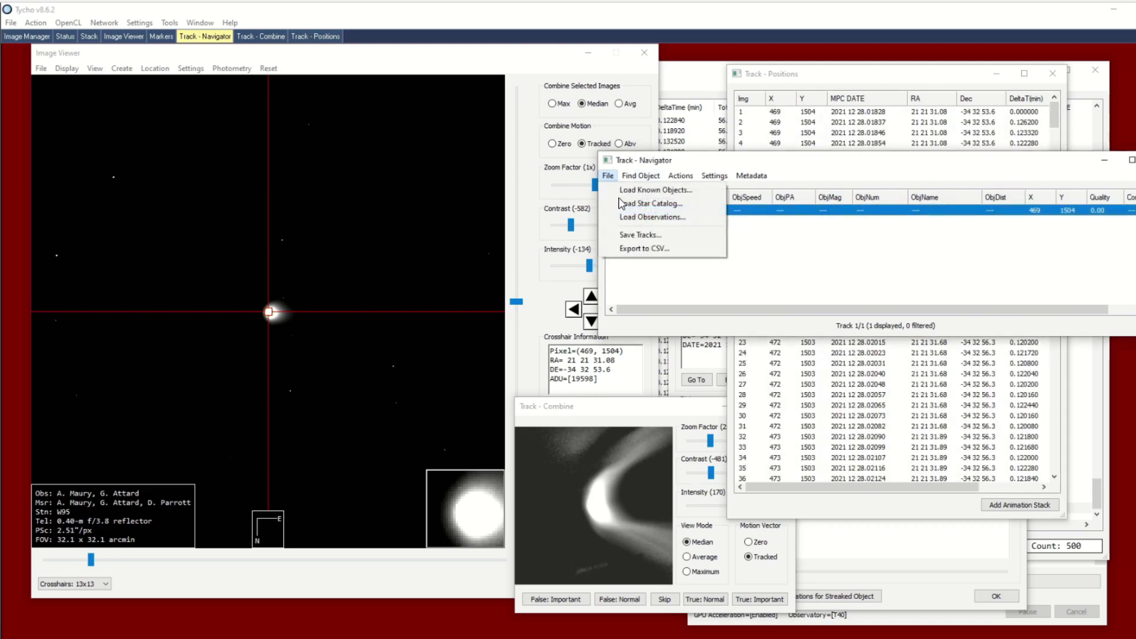
click(668, 203)
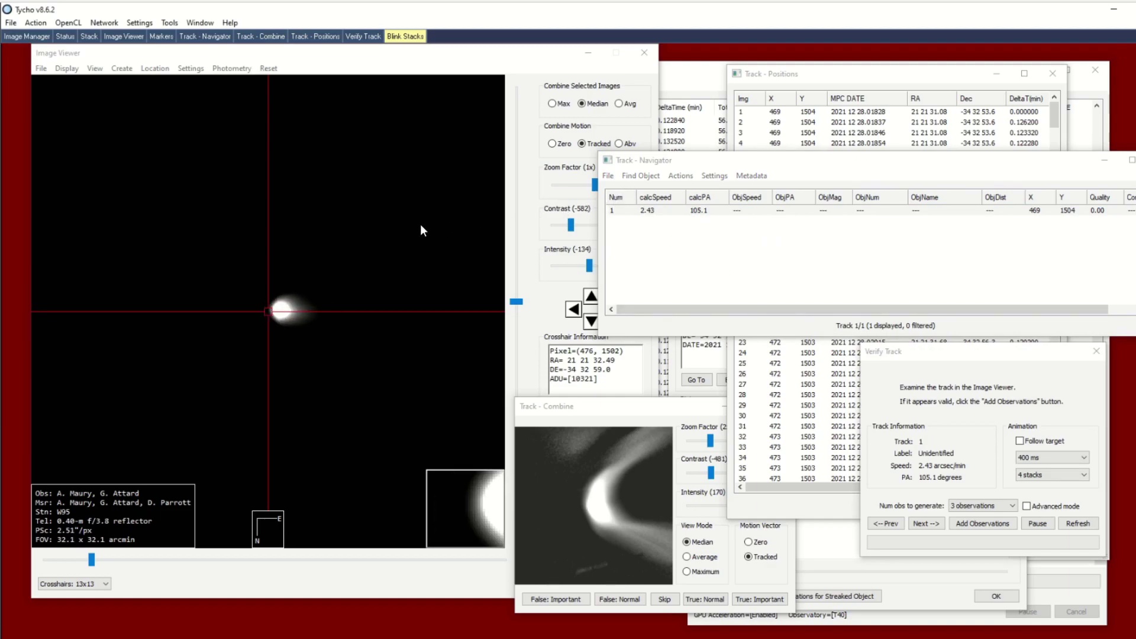
Frame the whole comet in the blinking stacks at 0.125x zoom and set the contrast to 134.
scroll(420, 235, down, 1)
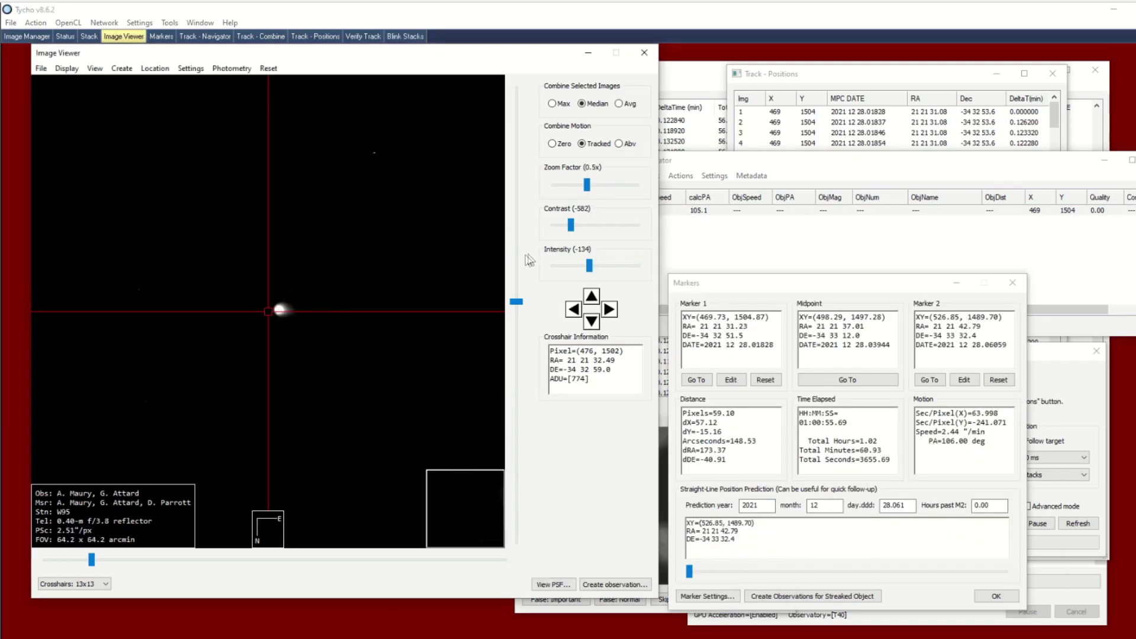
drag(572, 225, 594, 225)
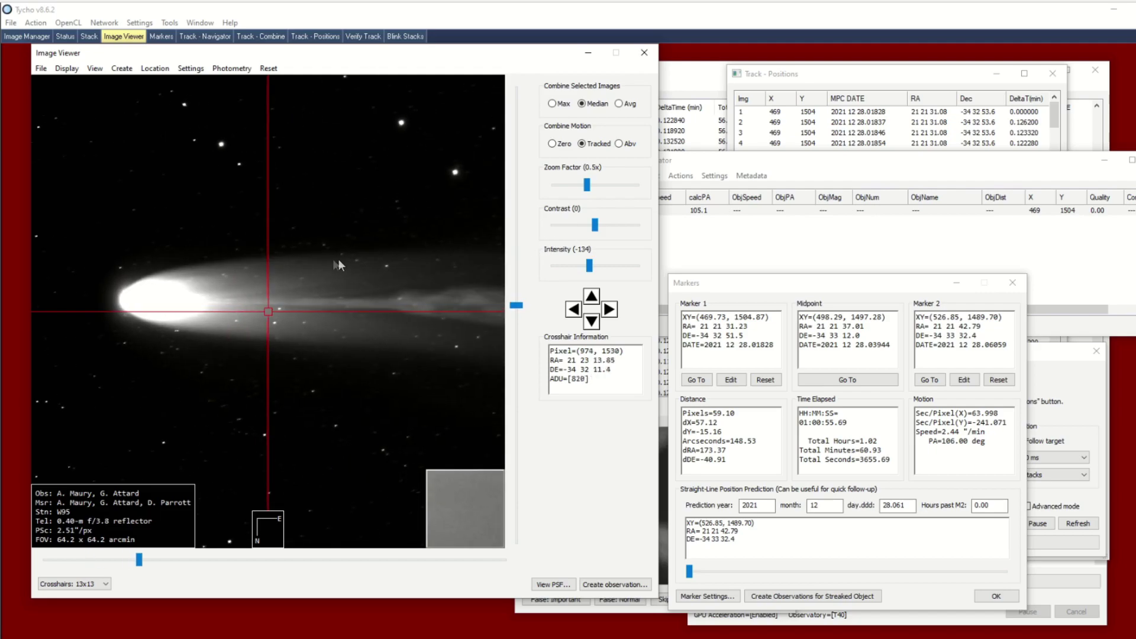
scroll(357, 264, down, 1)
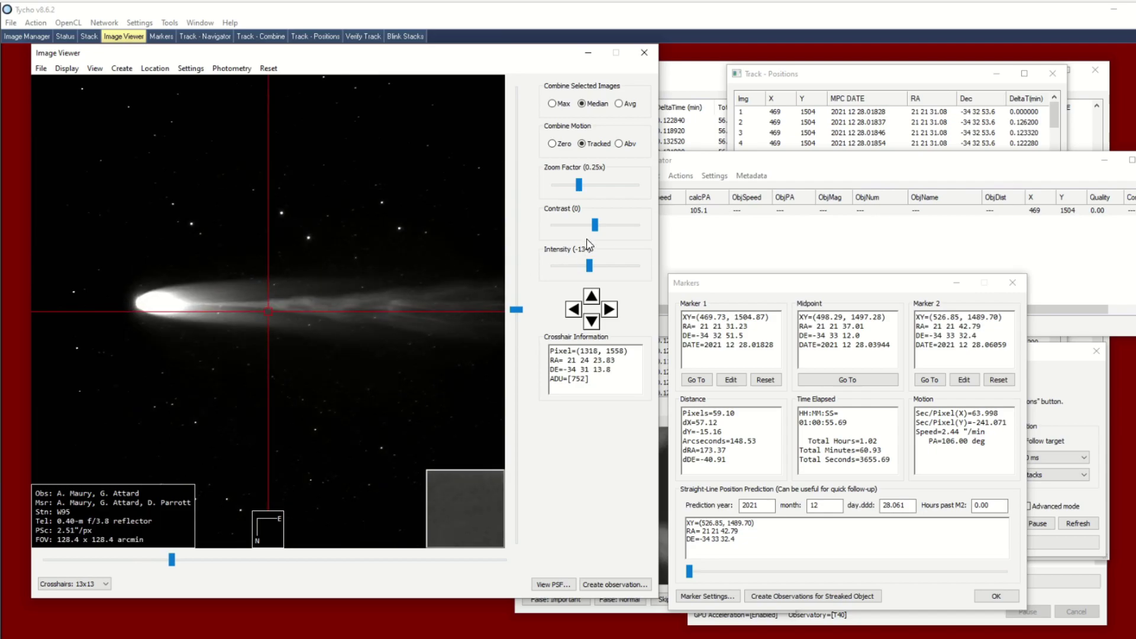
drag(595, 225, 600, 231)
drag(381, 231, 318, 224)
scroll(332, 226, down, 1)
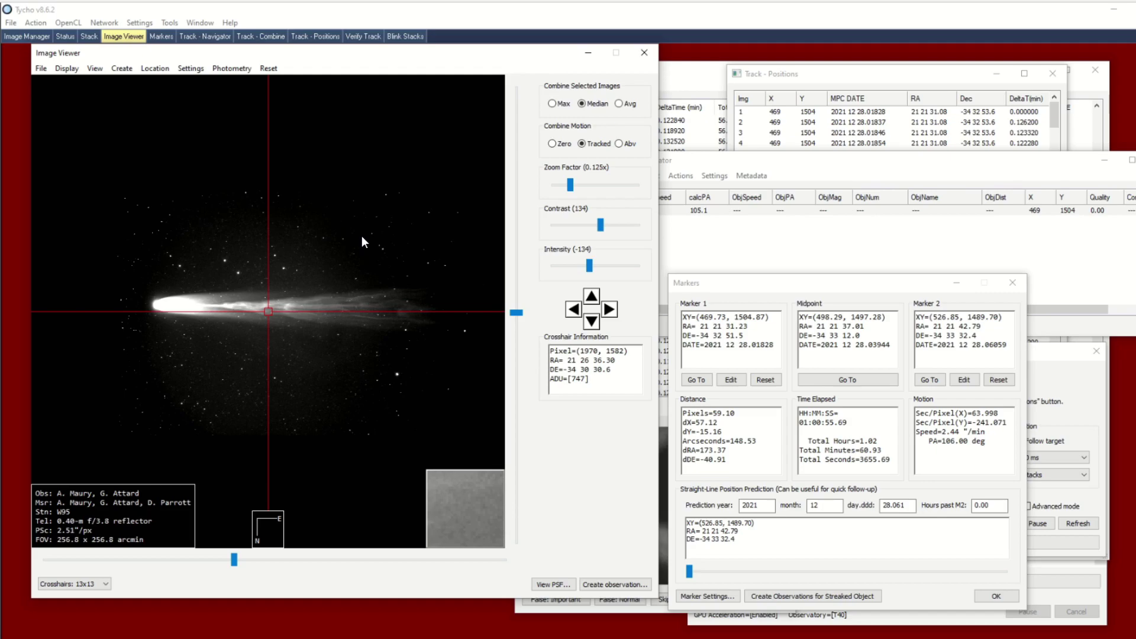
Set the track verification animation to 10 stacks, keeping the 400 ms interval.
click(1060, 461)
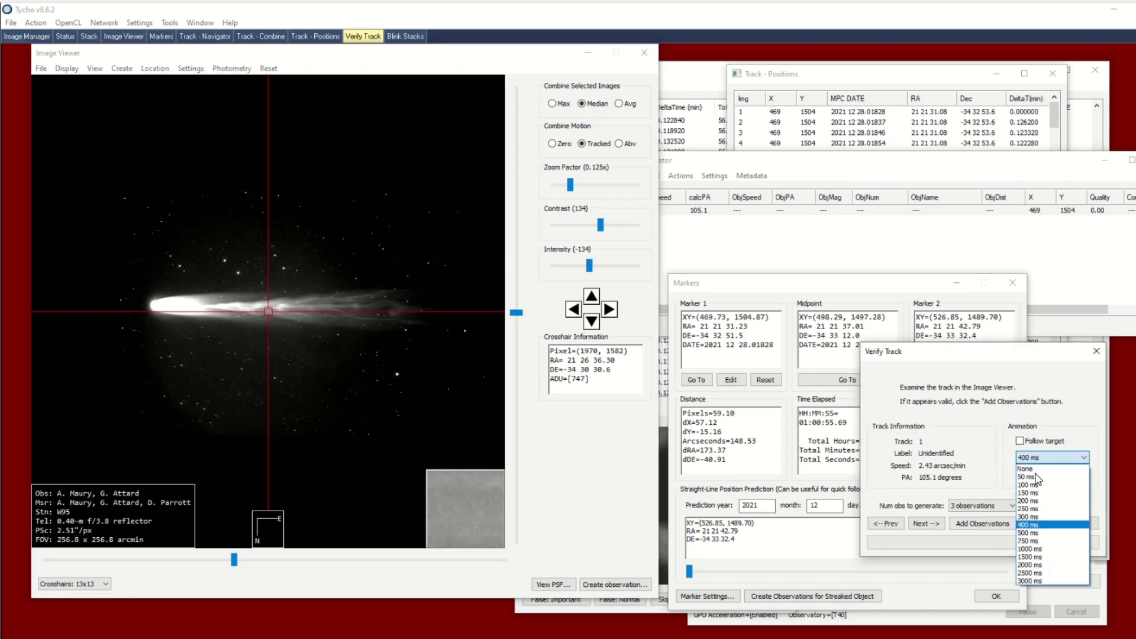
click(1037, 478)
click(1036, 477)
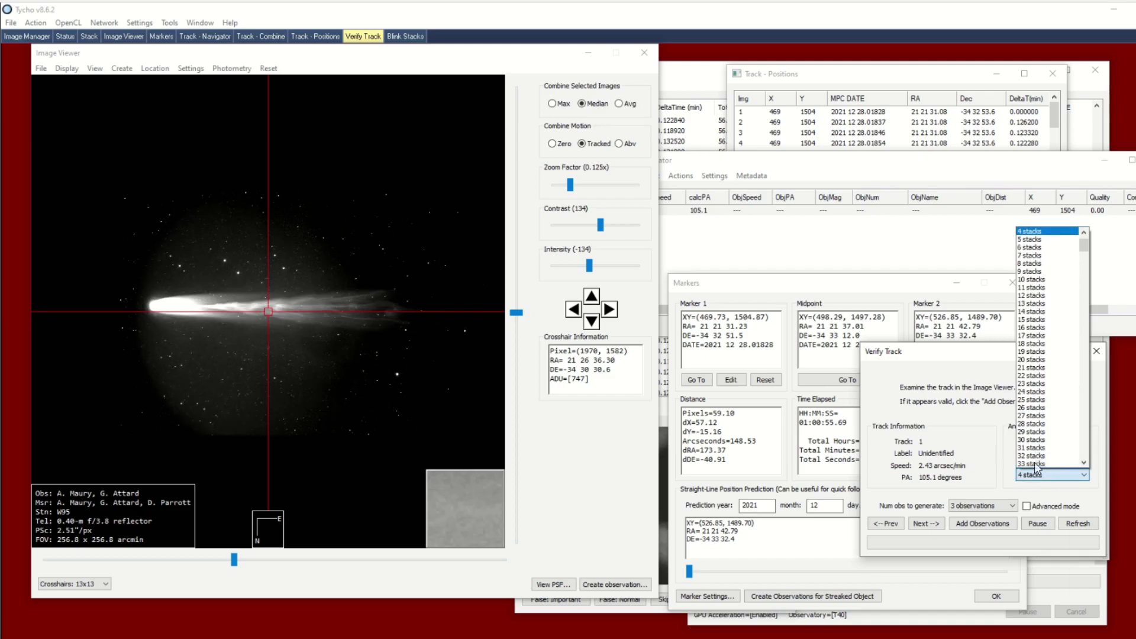
click(1027, 280)
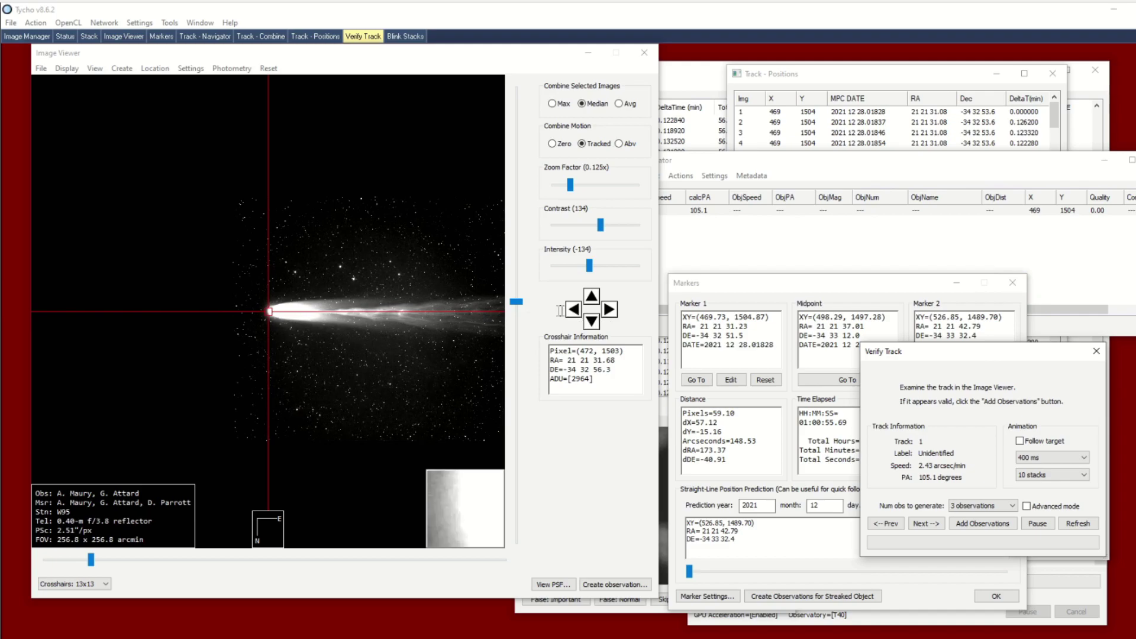
Examine the animated comet in false color at 0.125x, 0.25x and 0.5x zoom, and return the display to grayscale.
click(442, 315)
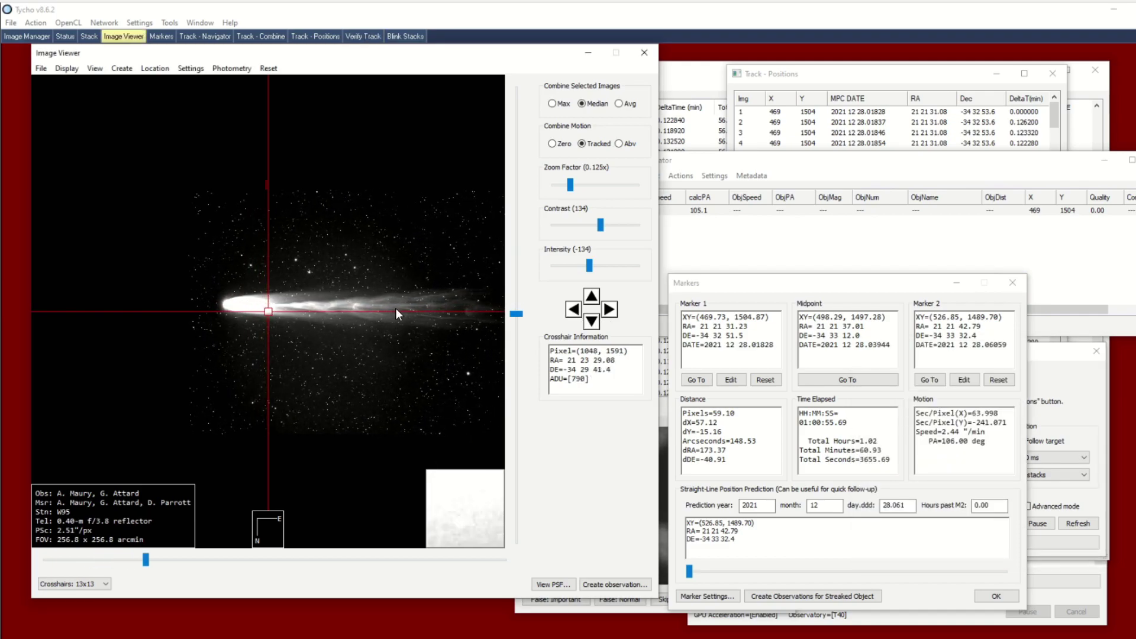
scroll(396, 307, up, 1)
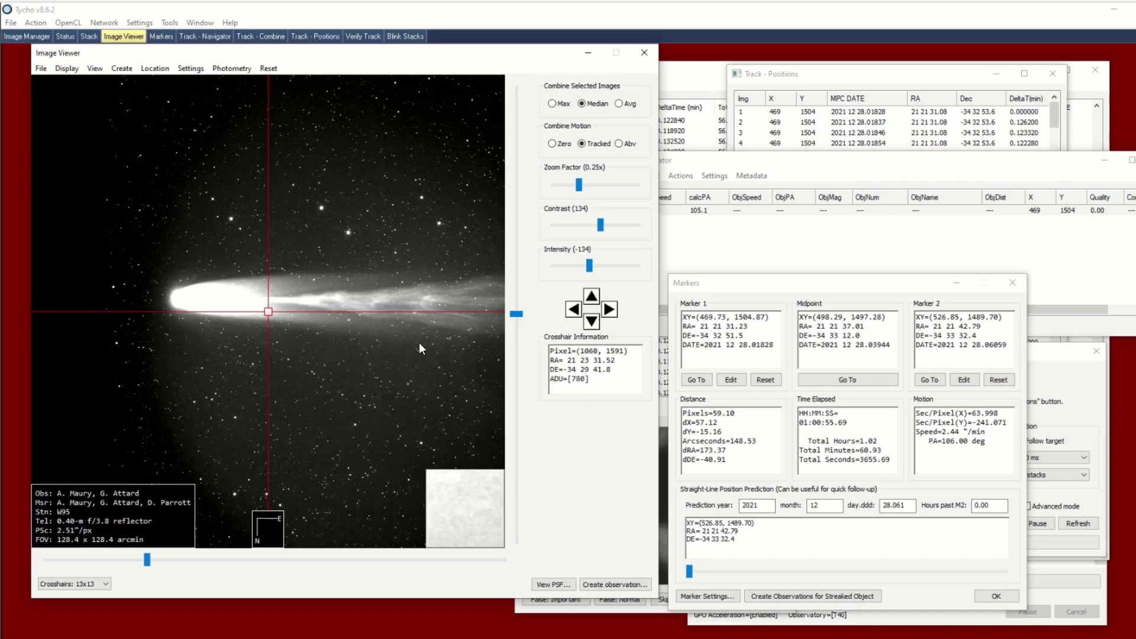
click(68, 68)
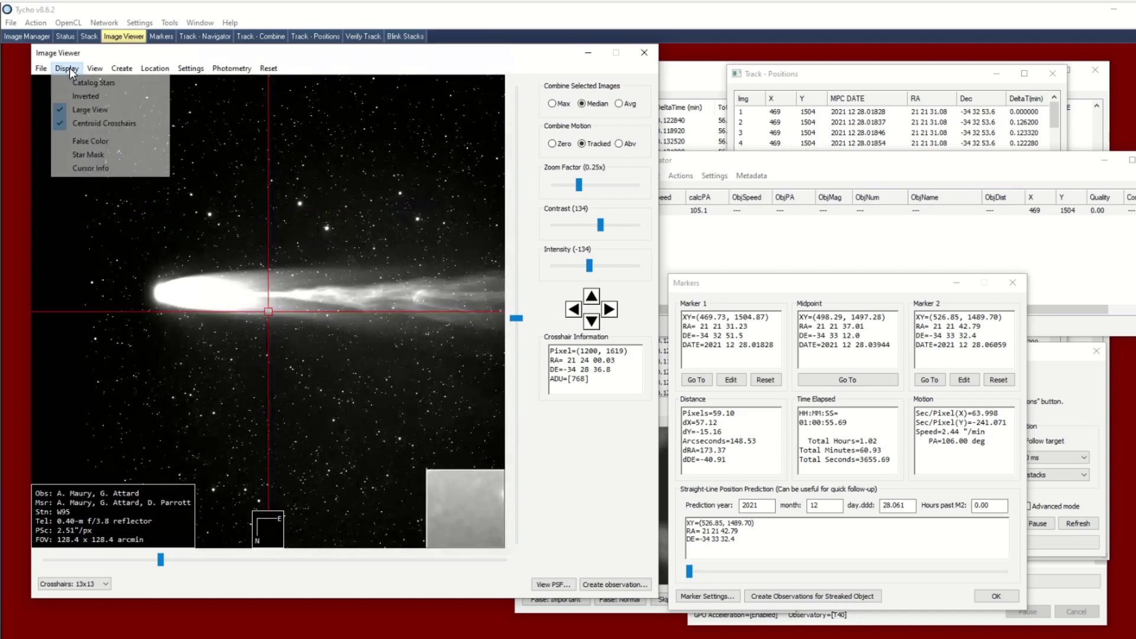
click(121, 142)
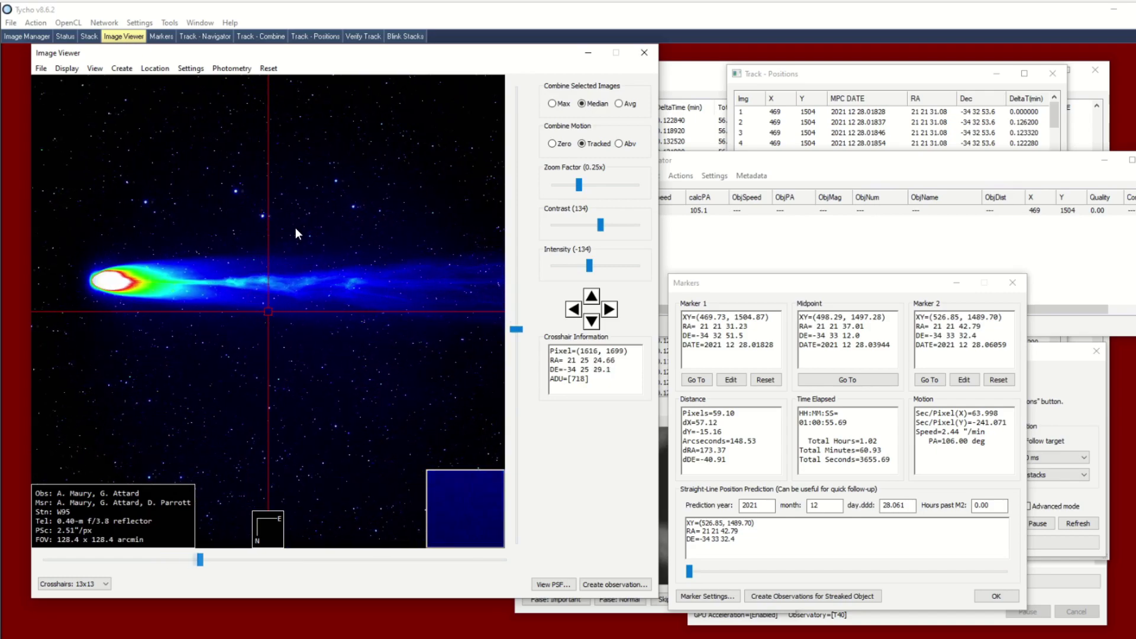
scroll(296, 227, down, 1)
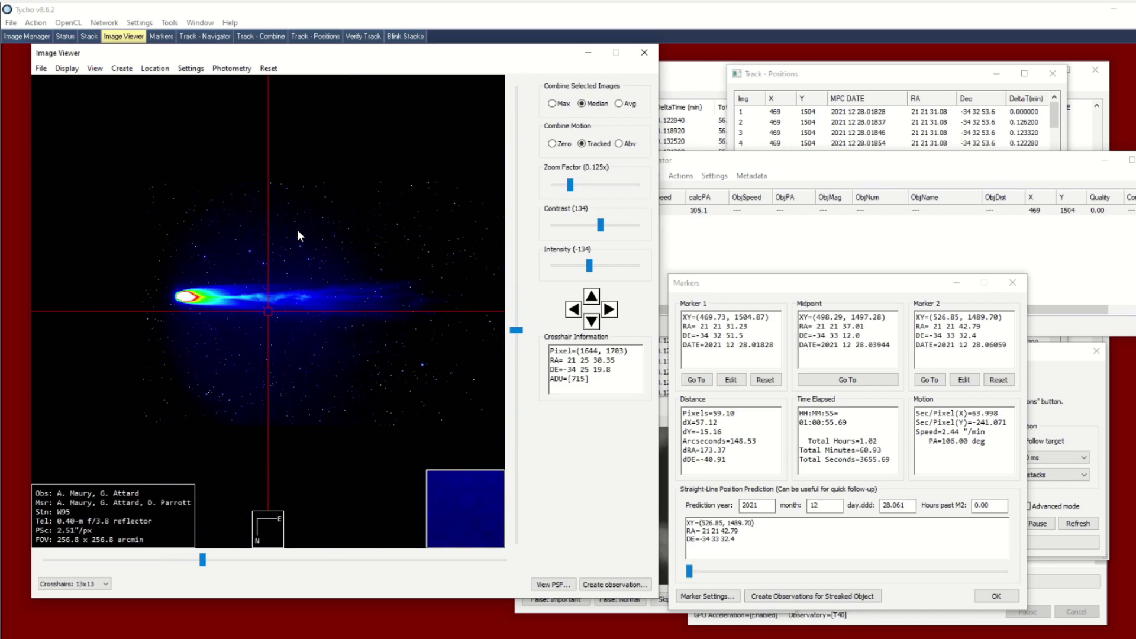
scroll(298, 230, up, 1)
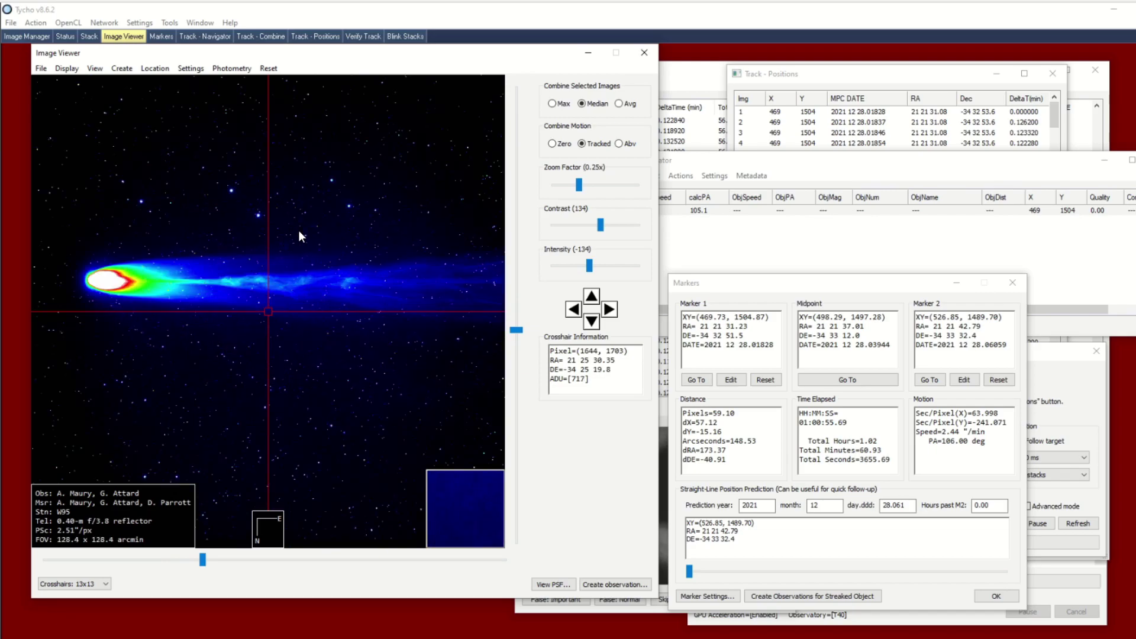
scroll(301, 231, up, 1)
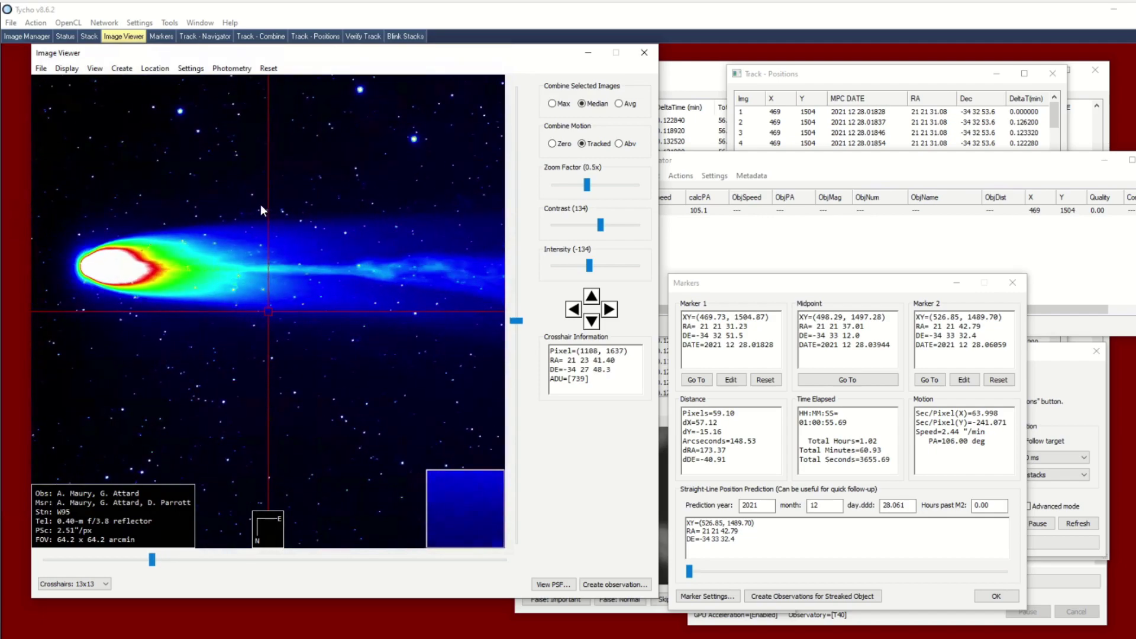
click(64, 69)
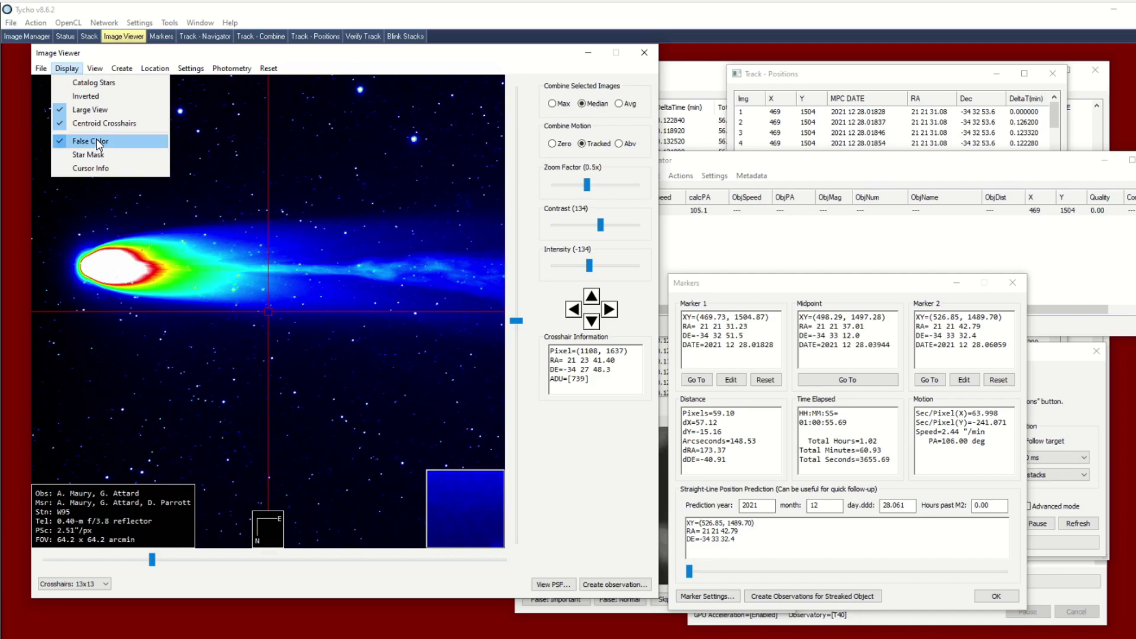
click(124, 144)
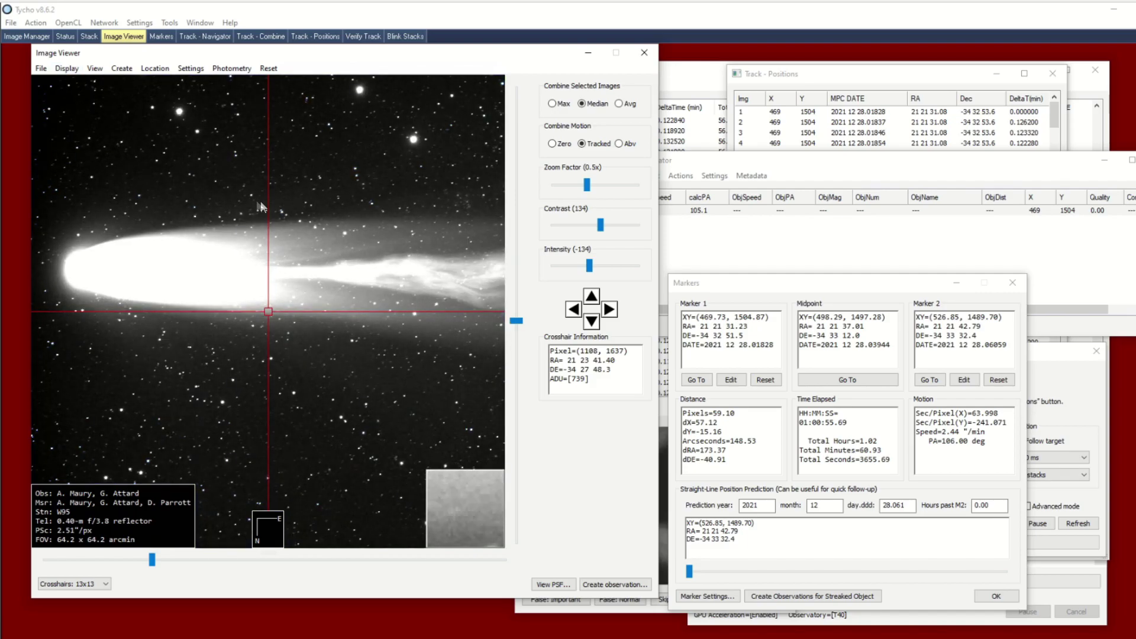
Examine the animated tail structure in grayscale at 0.125x and 0.25x zoom, moving along the tail.
scroll(188, 192, down, 1)
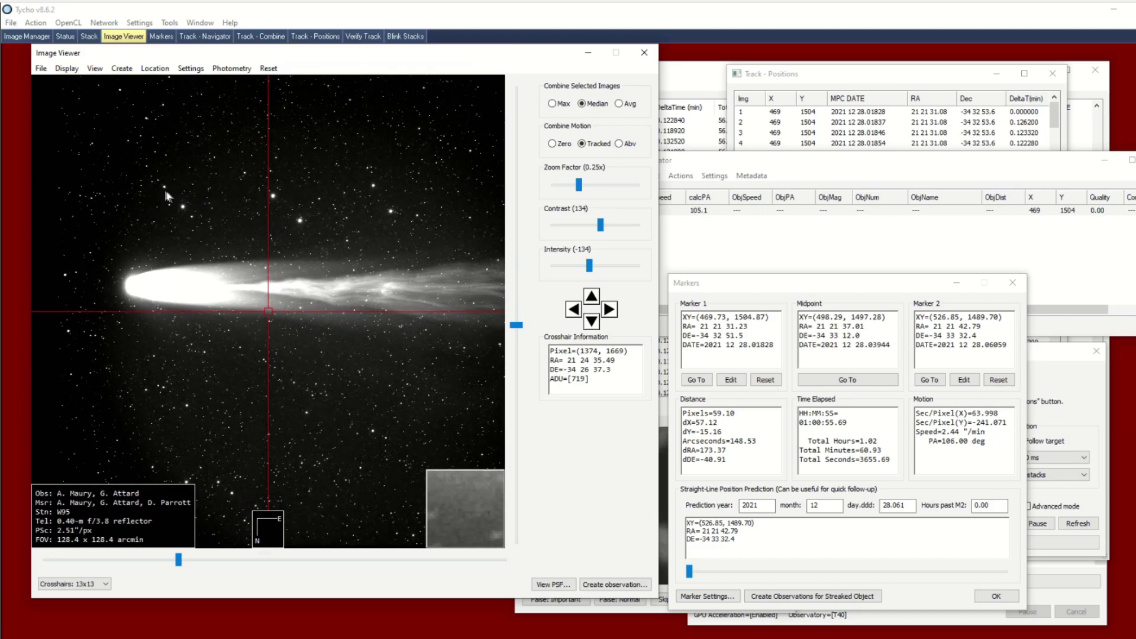
drag(196, 191, 138, 179)
scroll(208, 186, down, 1)
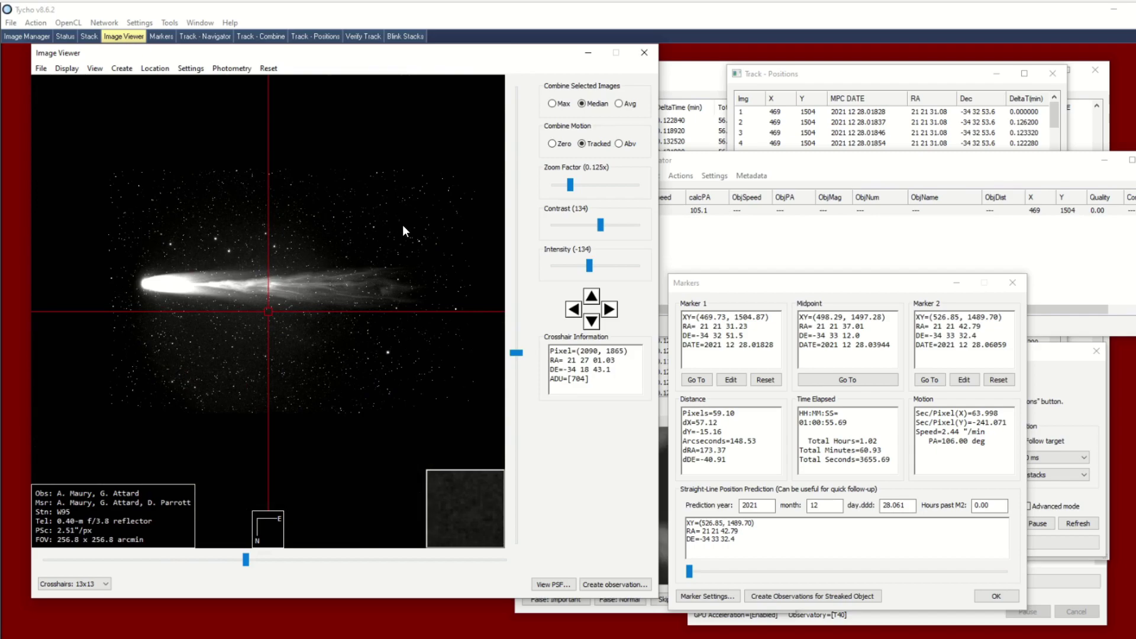
scroll(382, 224, up, 1)
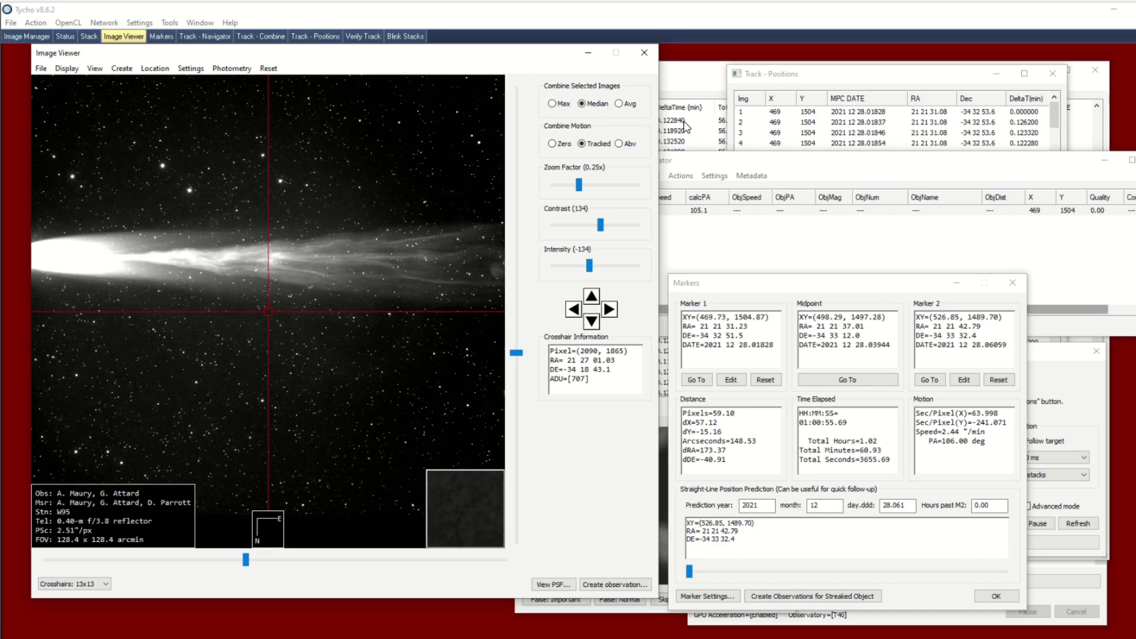
Examine individual frames of the image sequence, working backward from frame 463 through frames 208, 161 and 30 toward the start.
click(685, 123)
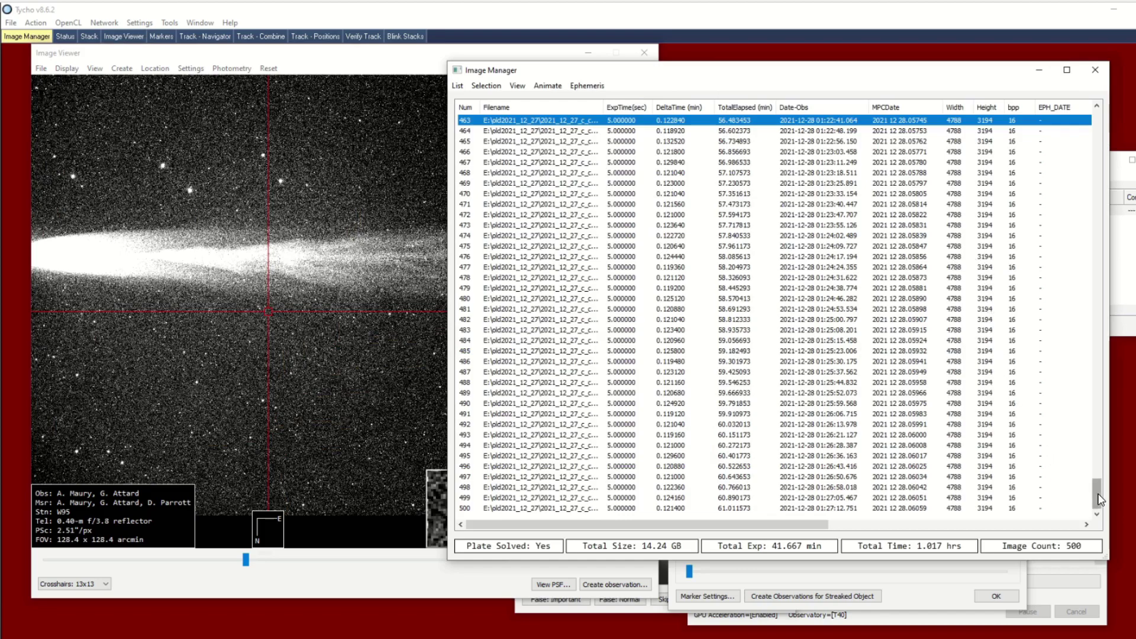
drag(1099, 498, 1004, 318)
click(1004, 309)
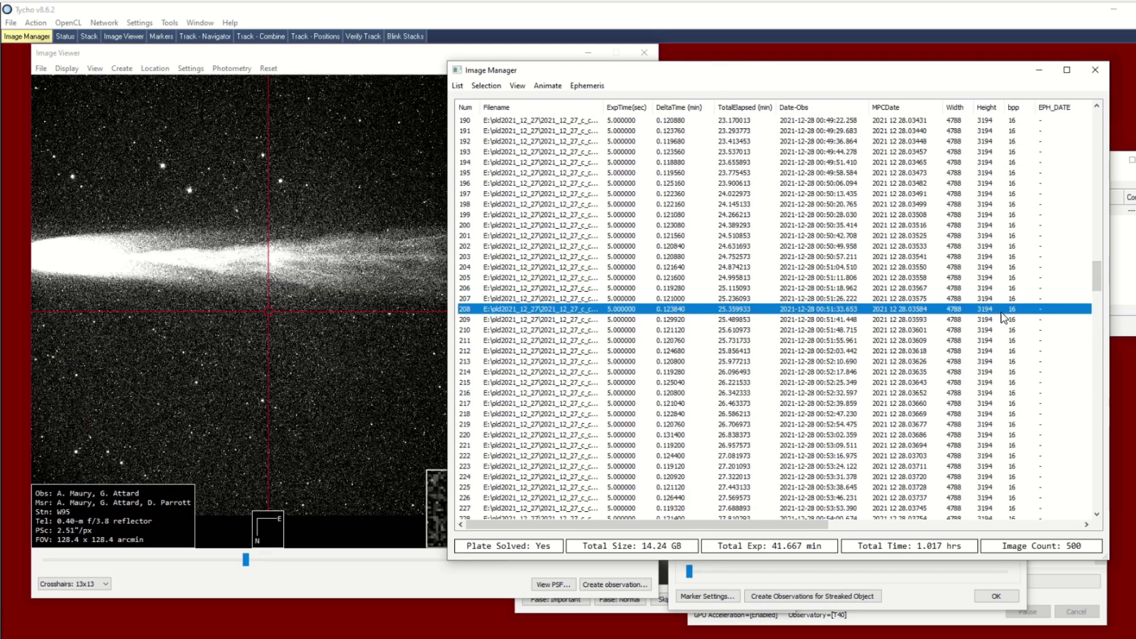
scroll(1000, 331, up, 13)
click(915, 228)
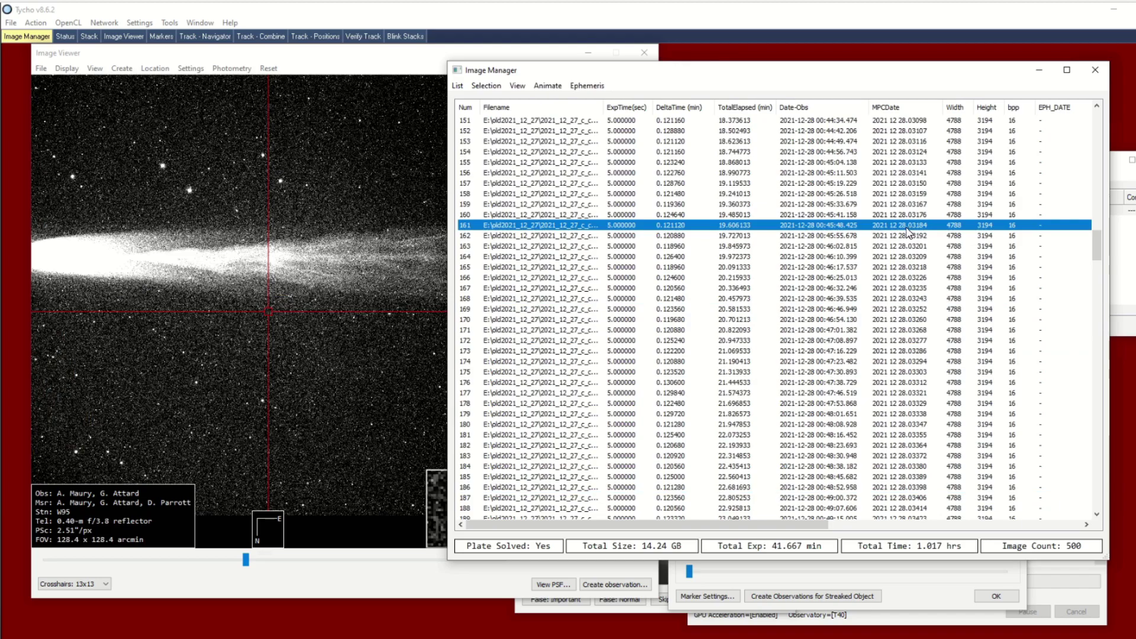
scroll(898, 303, up, 20)
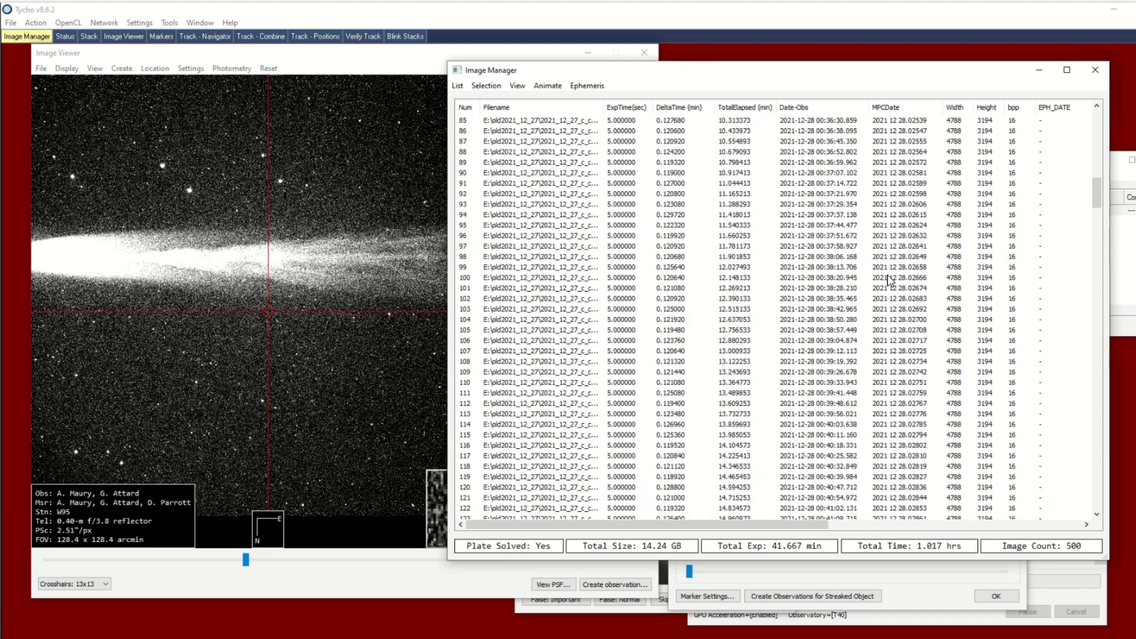
click(889, 277)
scroll(887, 284, up, 19)
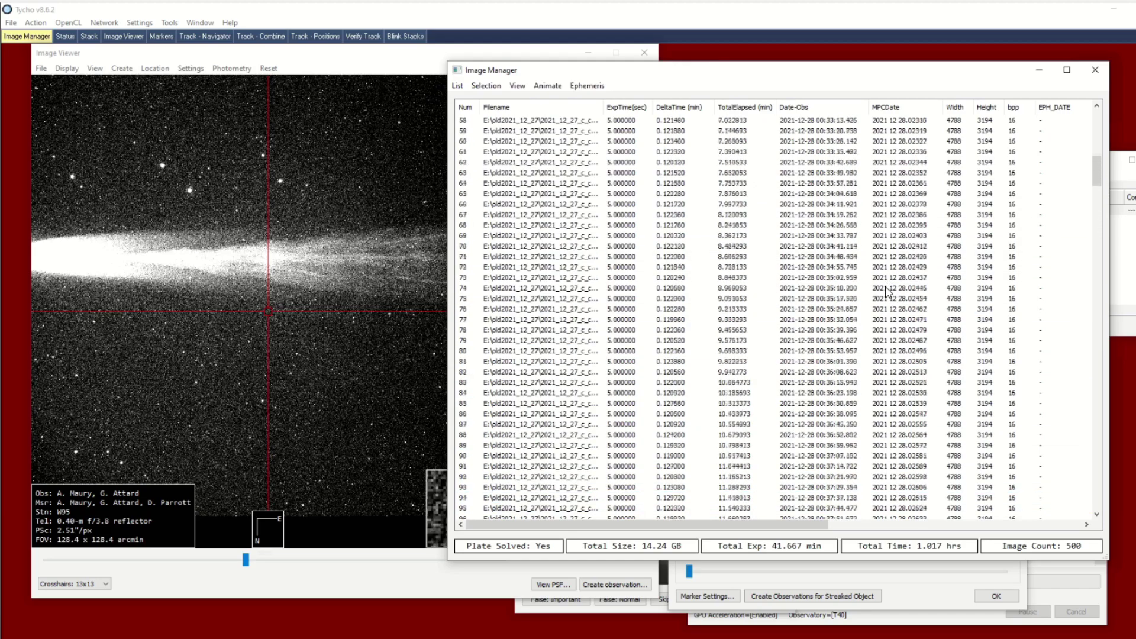
scroll(886, 290, up, 1)
click(790, 173)
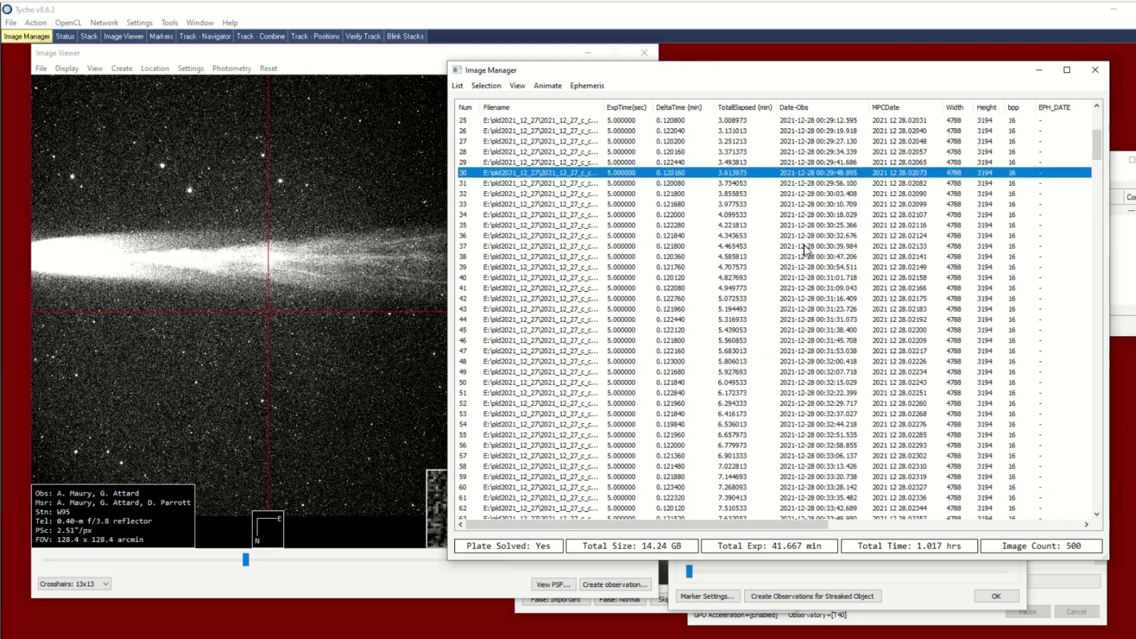
scroll(808, 255, up, 8)
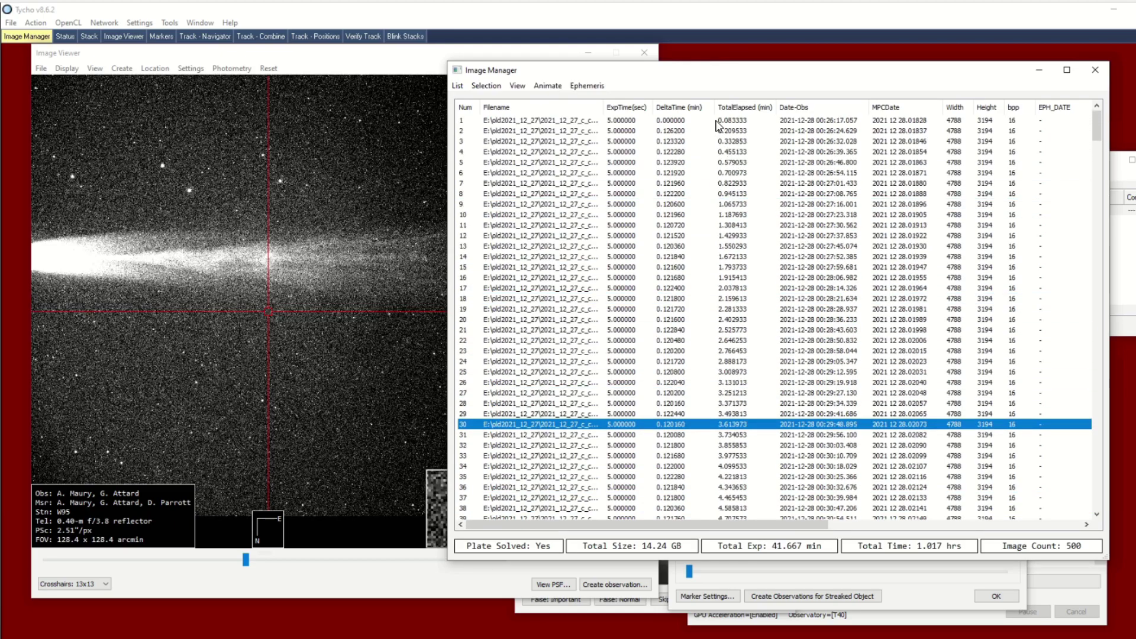
View single frames from the early part of the sequence, going forward from frame 1 to frames 23 and 52.
click(717, 122)
click(714, 359)
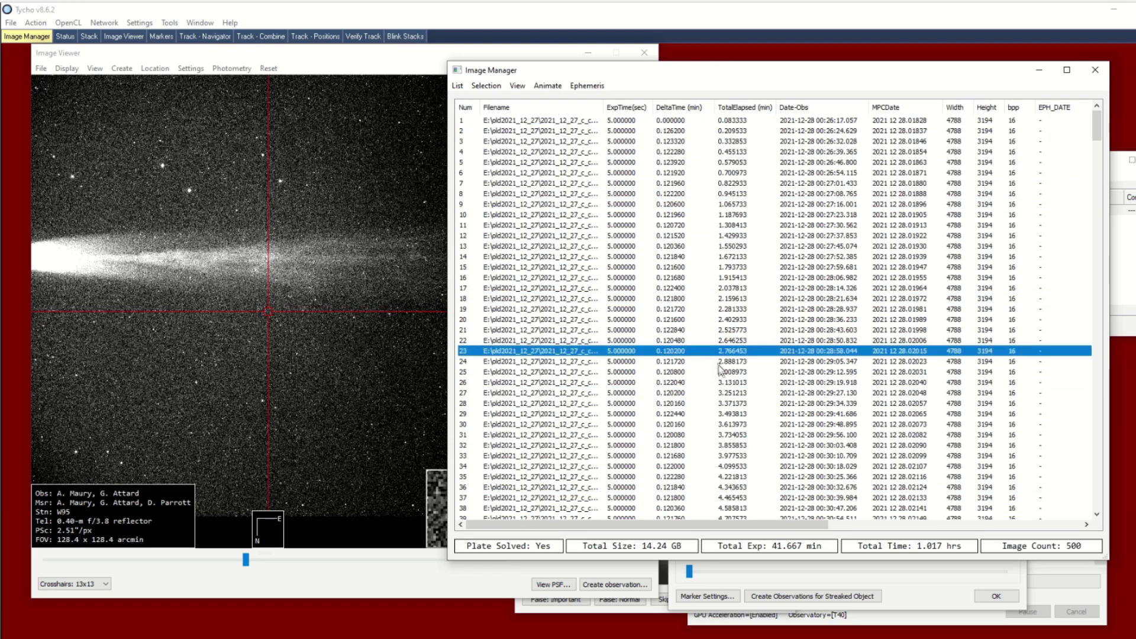
scroll(722, 373, down, 9)
click(723, 370)
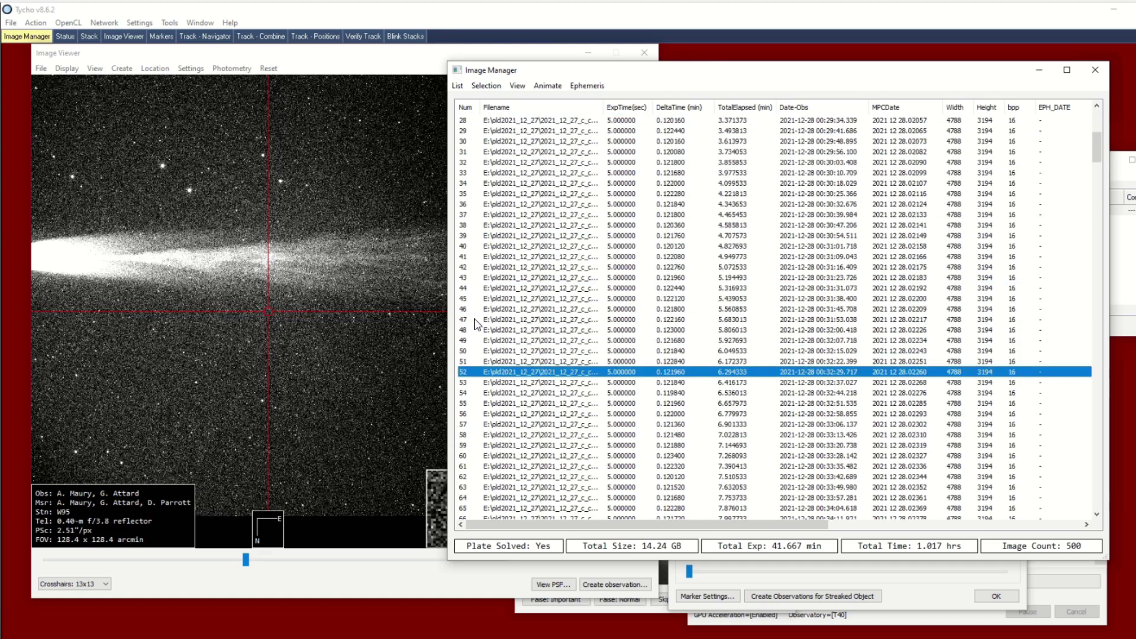
Zoom the image view out to 0.125x and refresh the track verification animation with its 10 stacks at 400 ms.
click(396, 324)
scroll(400, 324, down, 1)
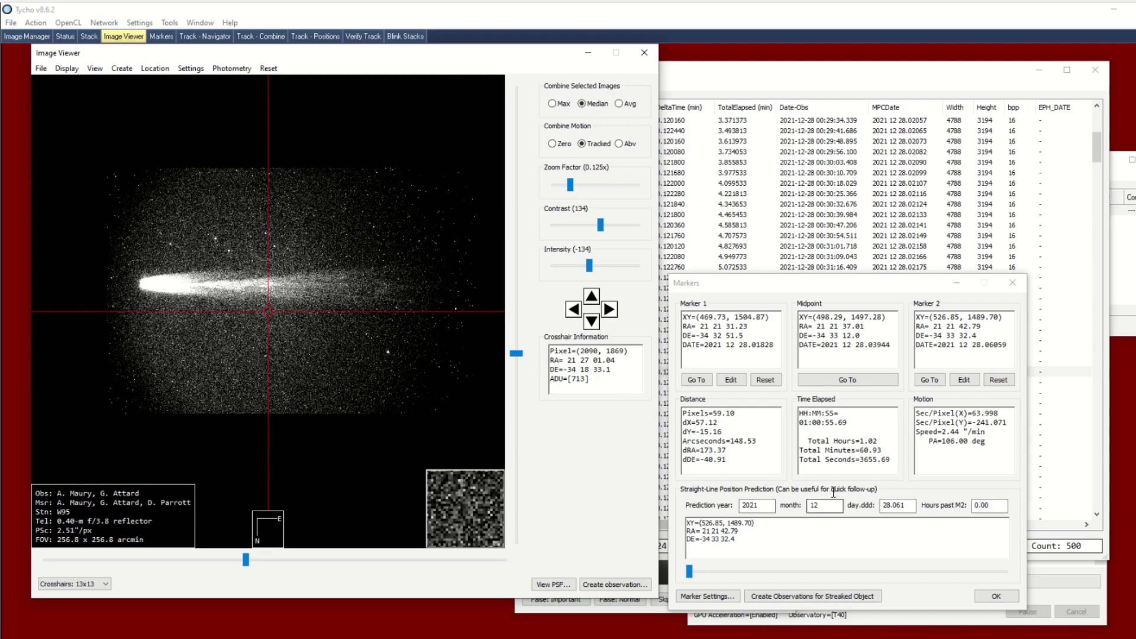
click(363, 36)
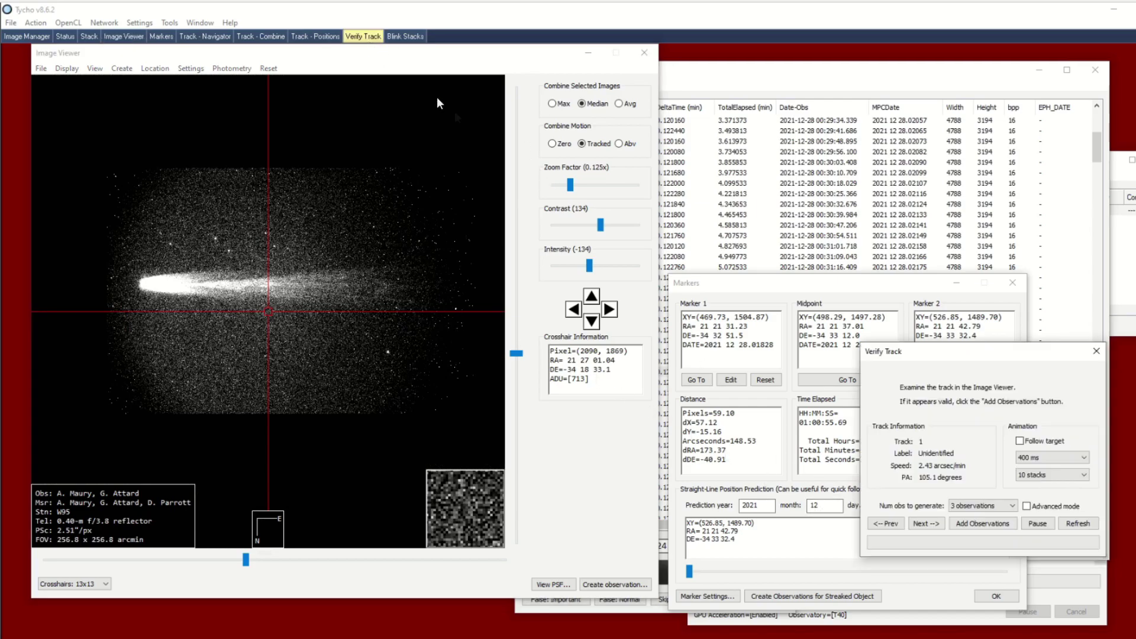
drag(963, 356, 949, 356)
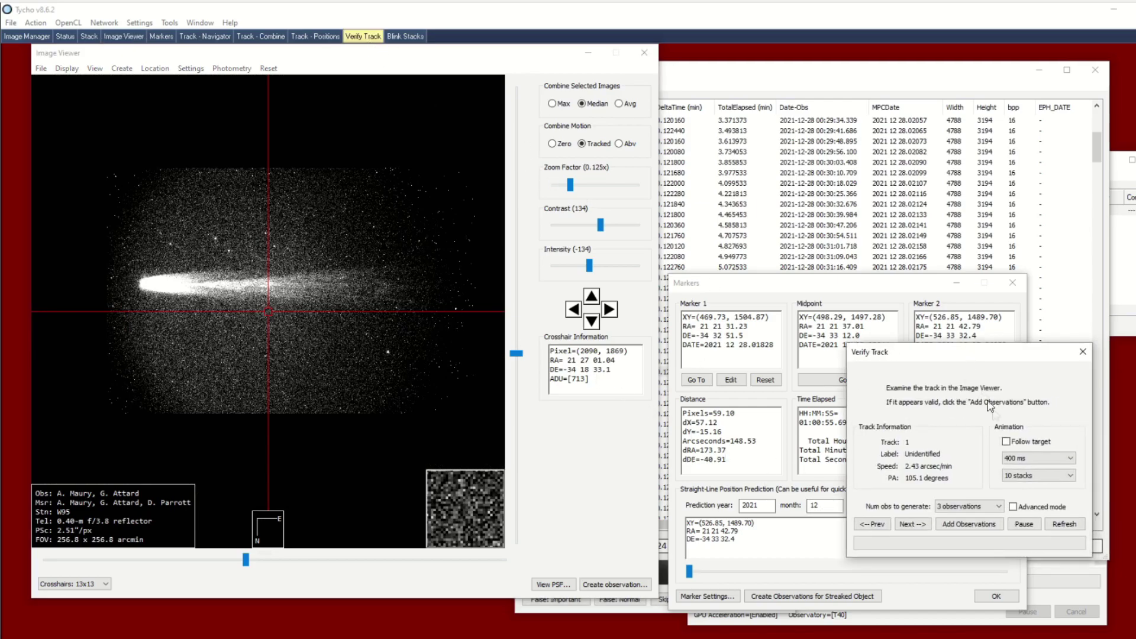
click(1068, 525)
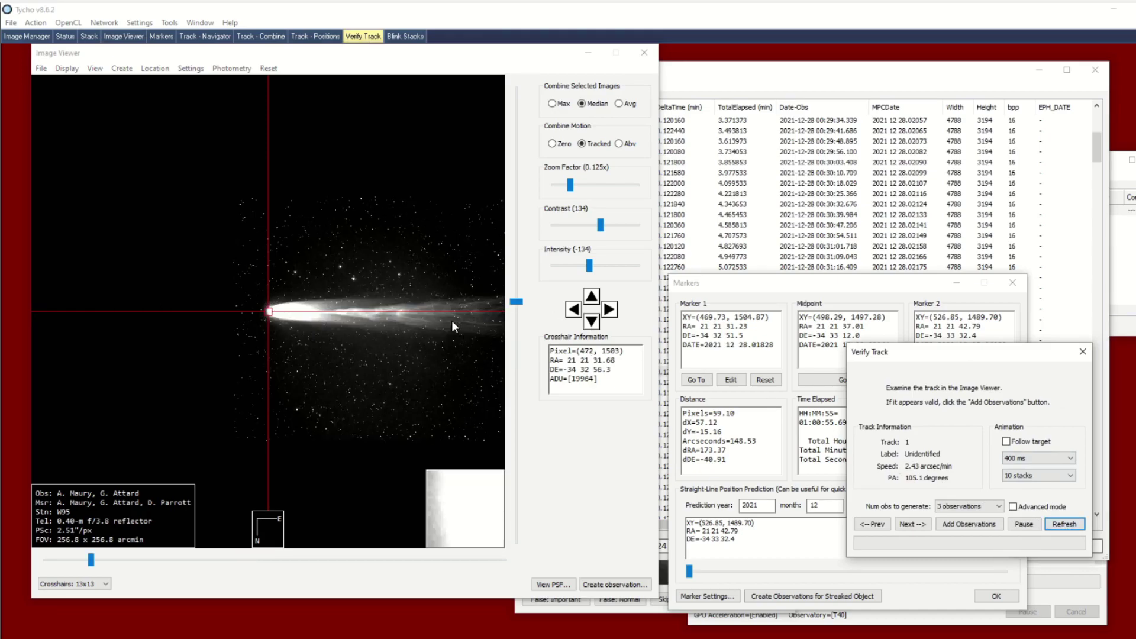